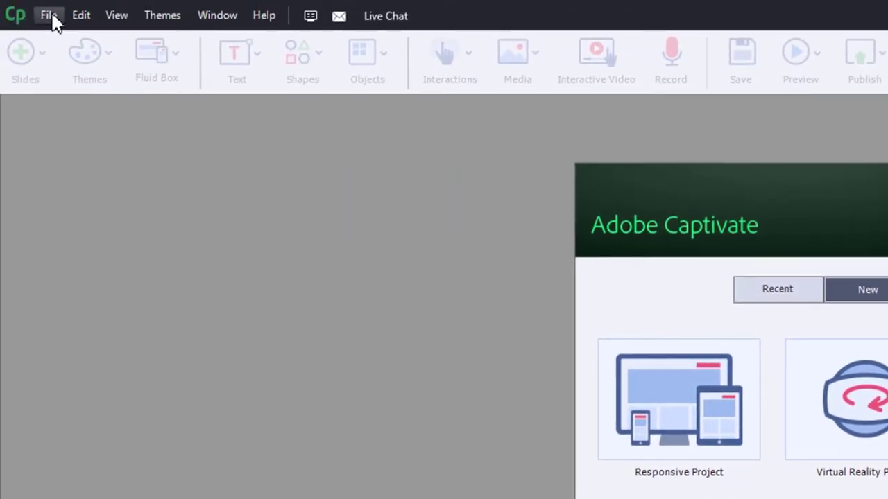
# - Start a new Video Demo recording from the File menu to reach its setup
pyautogui.click(52, 17)
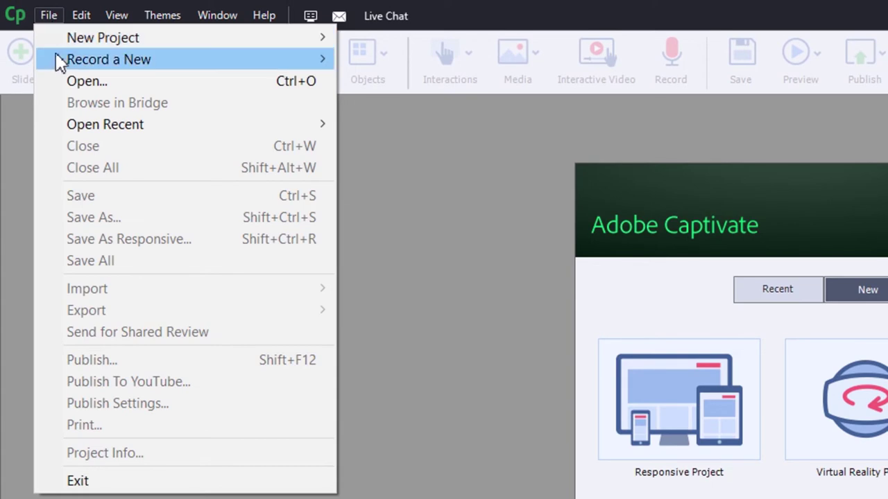
pyautogui.moveTo(69, 60)
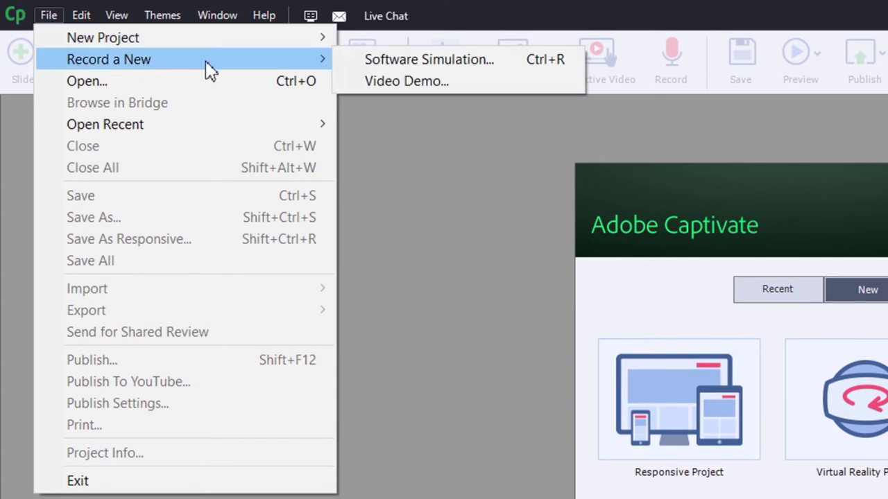
pyautogui.click(401, 82)
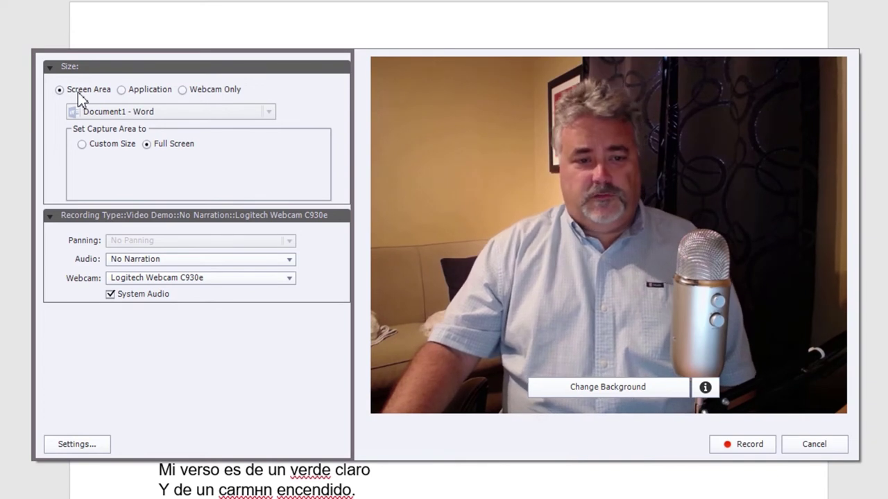
# - Set the capture area to the Document1 - Word application window after trying other size options
pyautogui.click(113, 146)
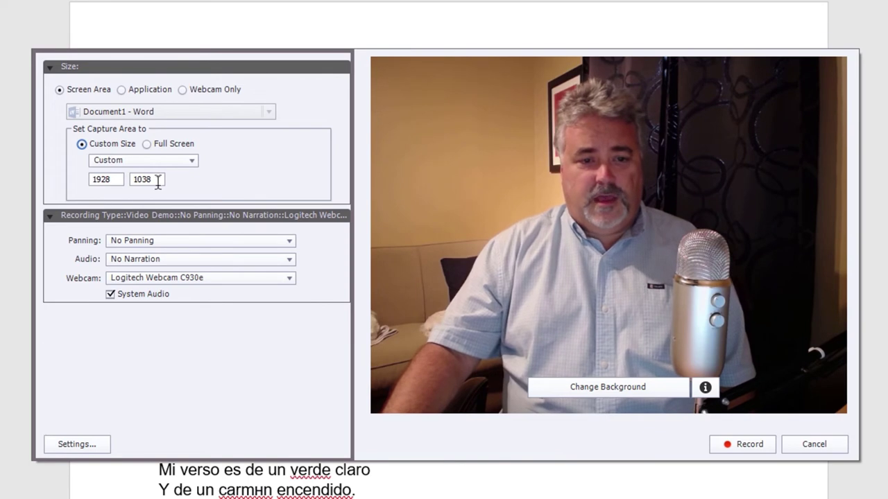
pyautogui.click(146, 144)
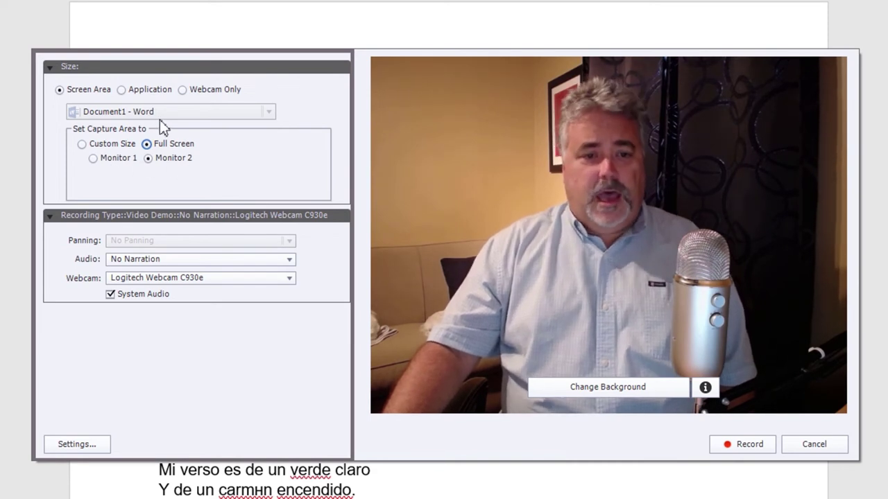
pyautogui.click(130, 90)
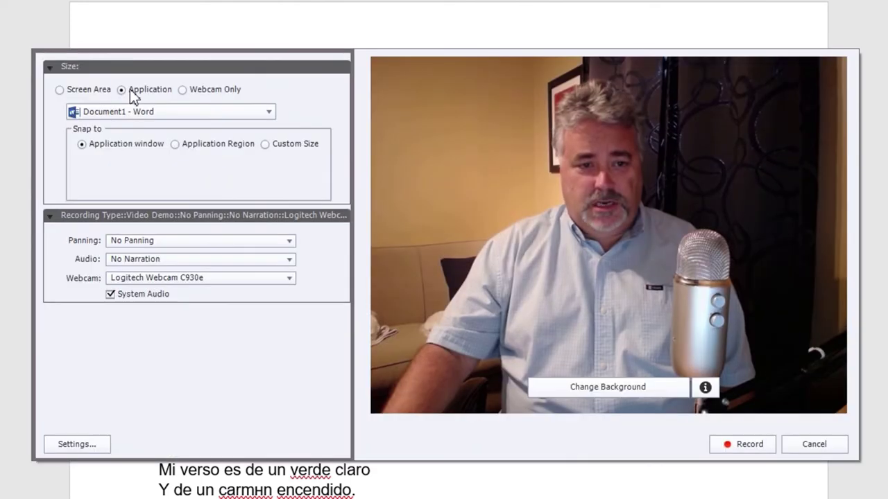
pyautogui.click(146, 113)
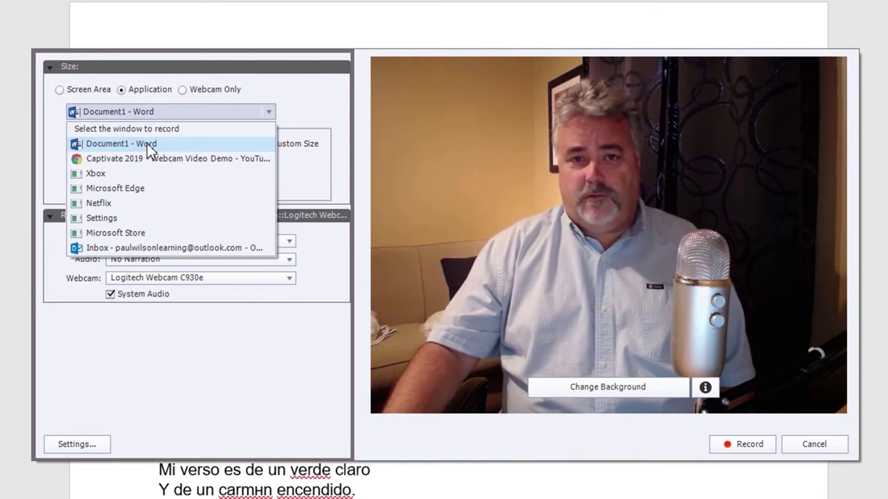
pyautogui.click(149, 147)
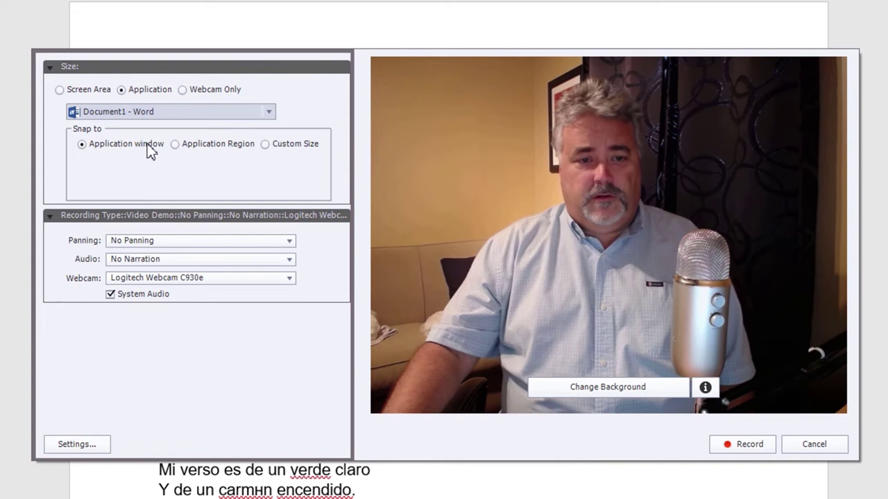
pyautogui.click(183, 91)
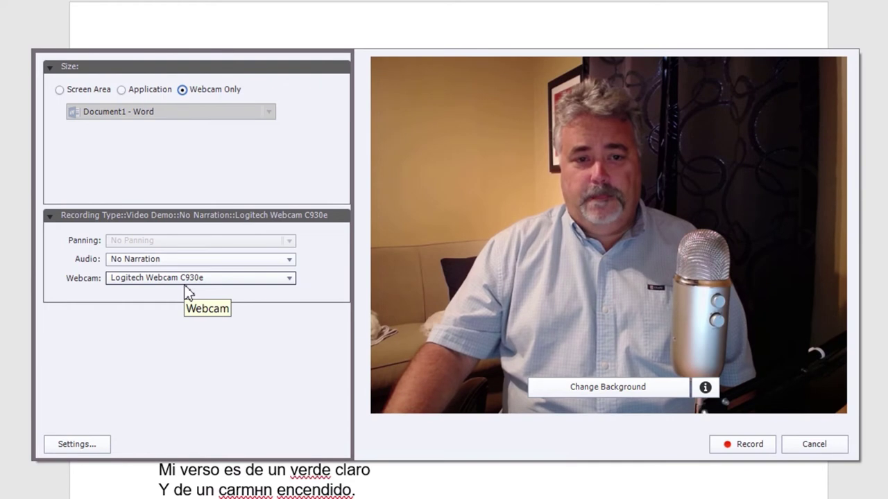
pyautogui.click(145, 92)
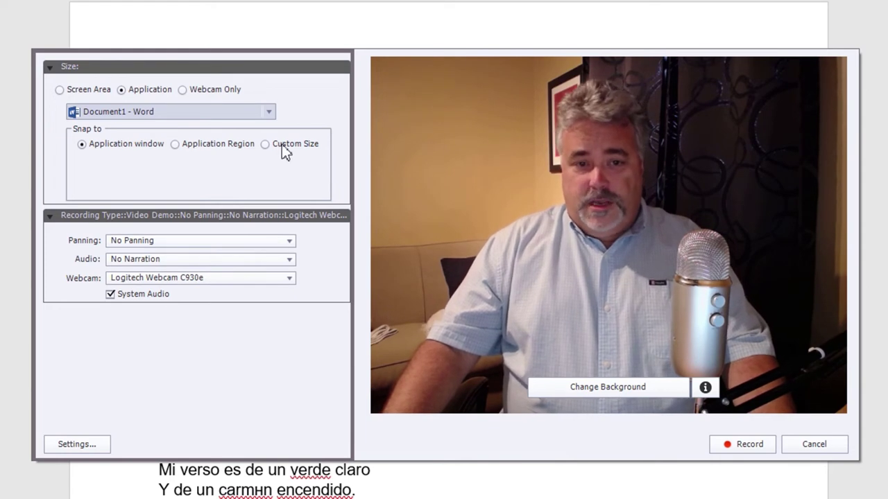
pyautogui.click(150, 242)
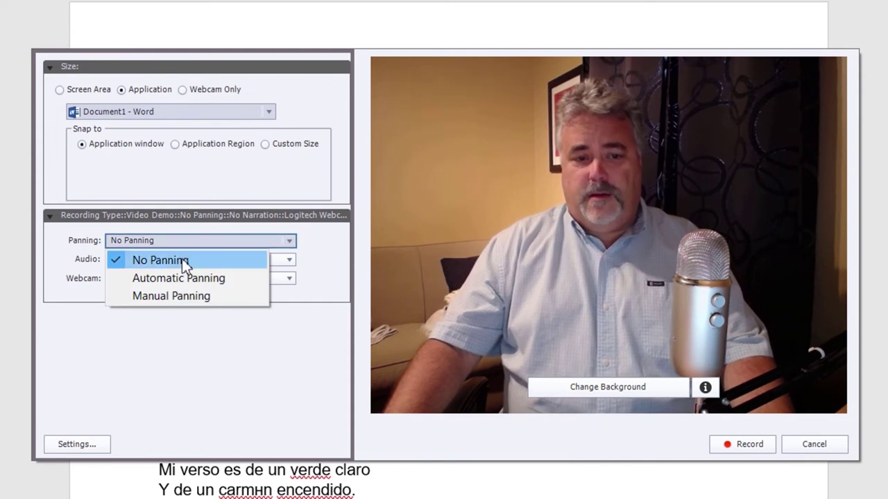
pyautogui.click(190, 240)
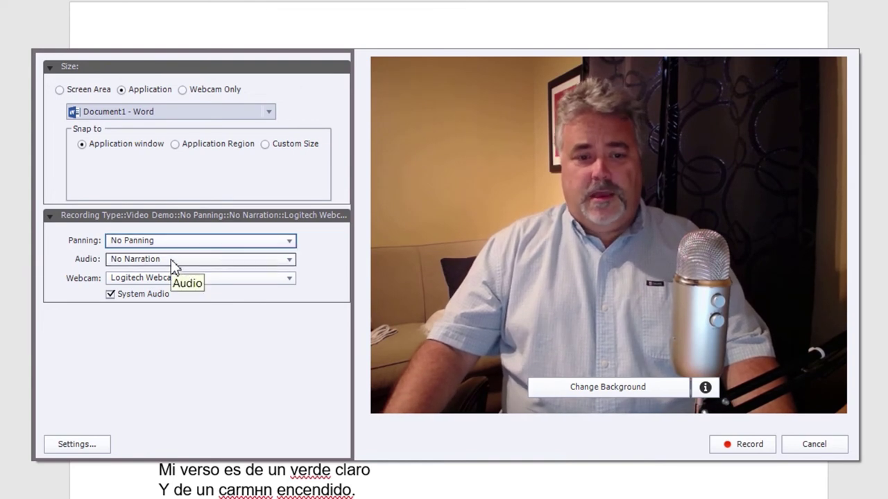
pyautogui.click(170, 259)
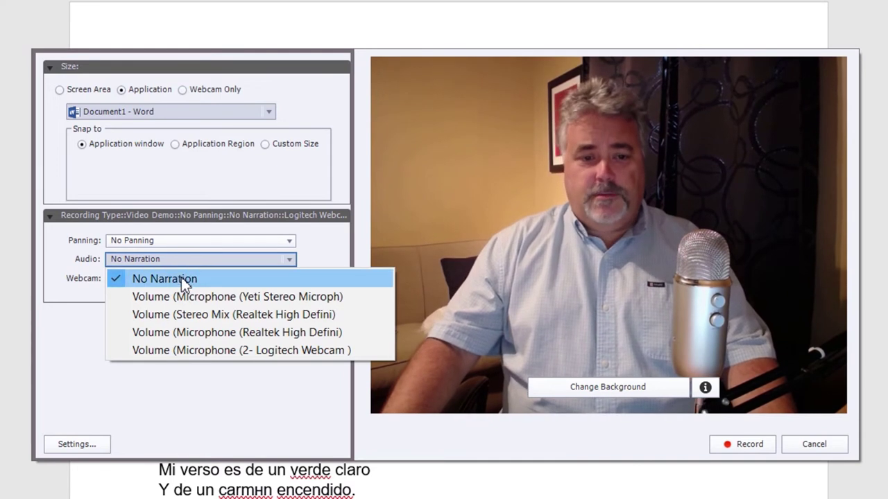
pyautogui.click(180, 280)
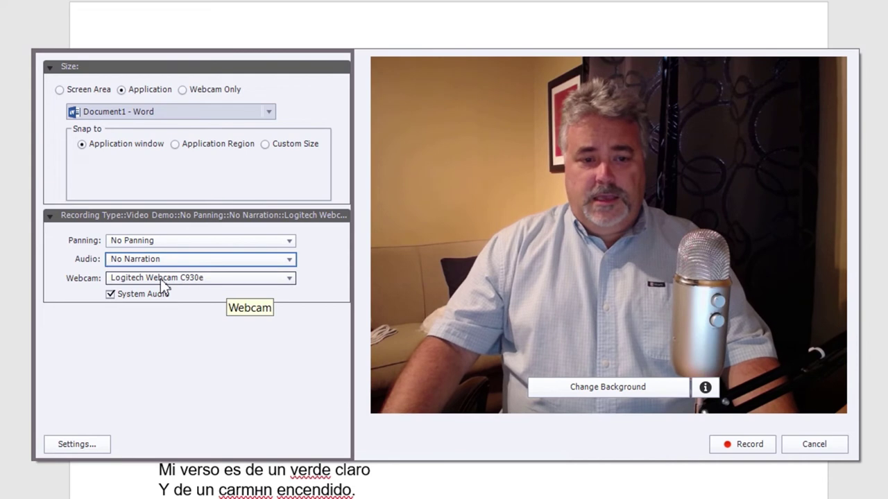
pyautogui.click(208, 281)
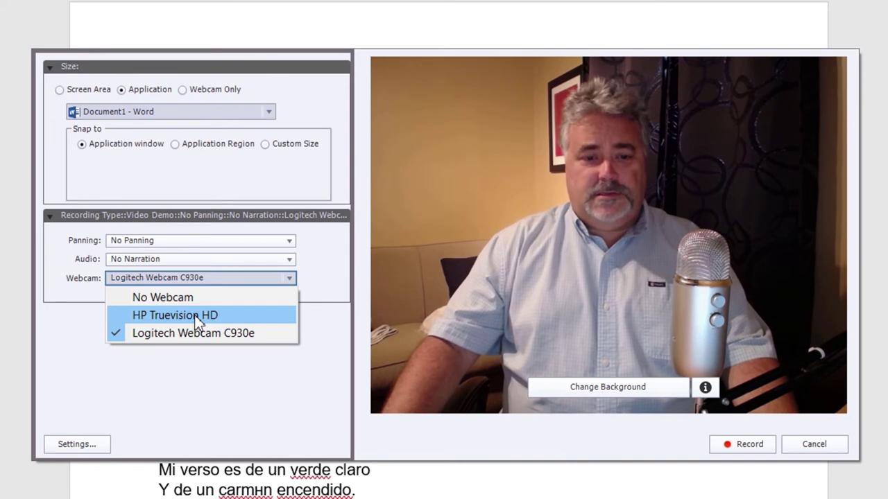
pyautogui.click(231, 314)
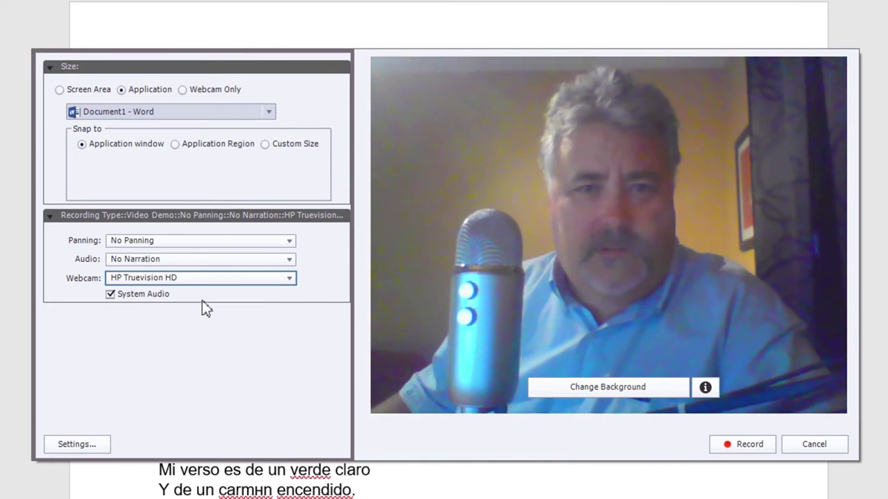
pyautogui.click(150, 282)
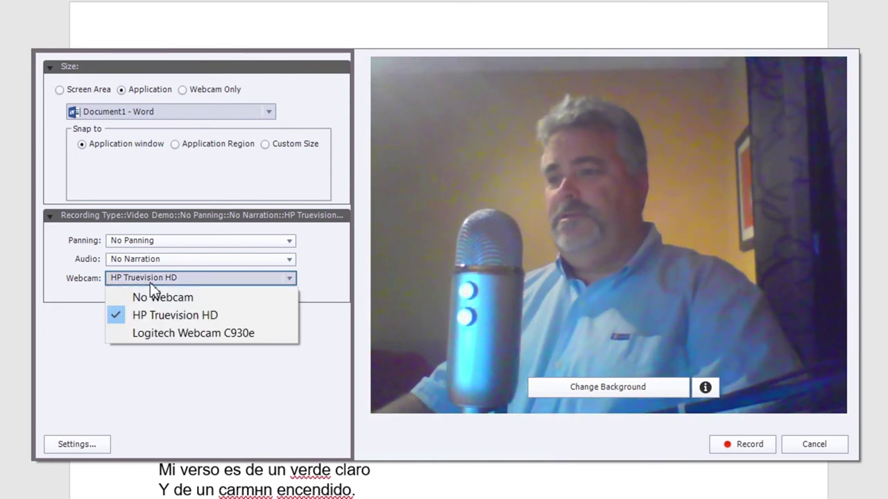
pyautogui.click(160, 334)
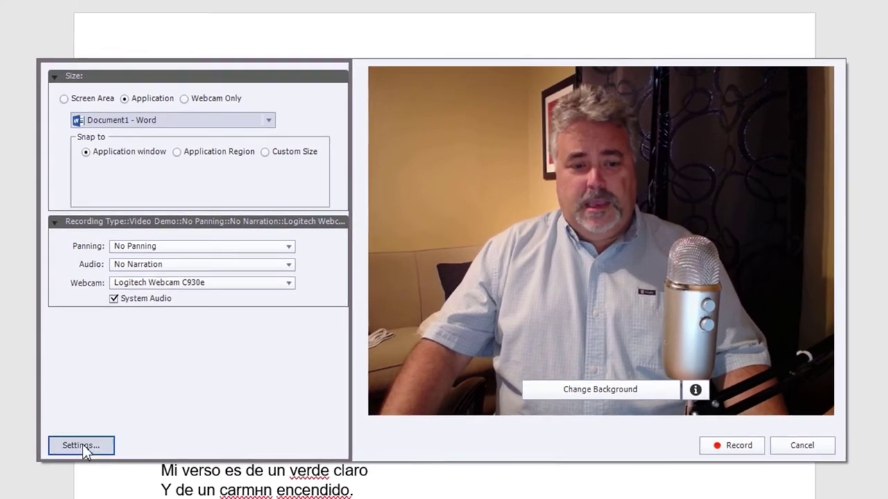
pyautogui.click(78, 445)
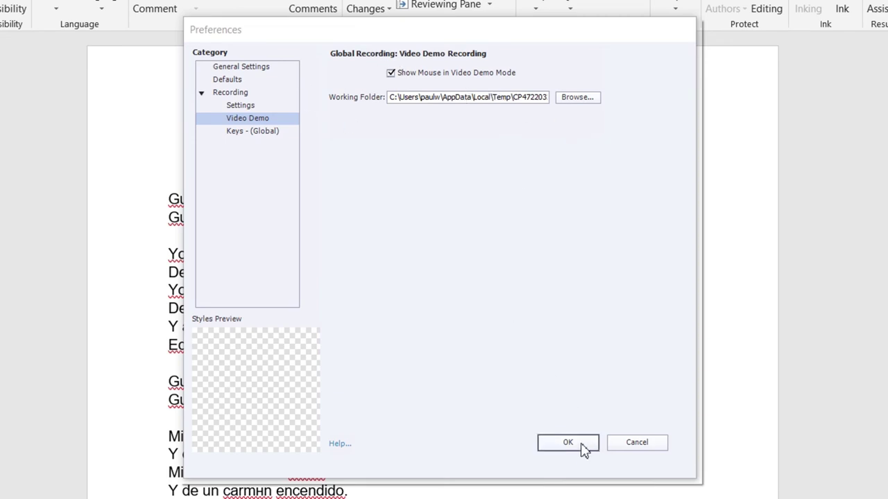
pyautogui.click(635, 445)
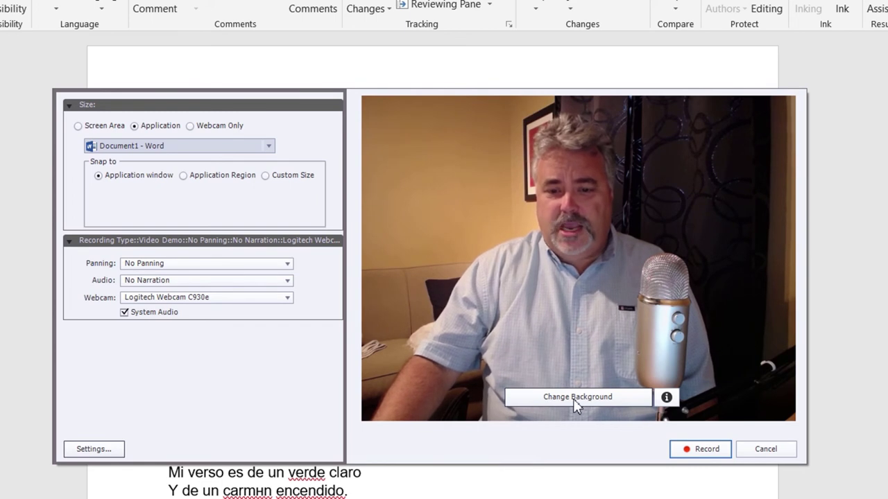
# - Take a webcam snapshot and mark the presenter's face, shoulders and chest to cut them out
pyautogui.click(589, 401)
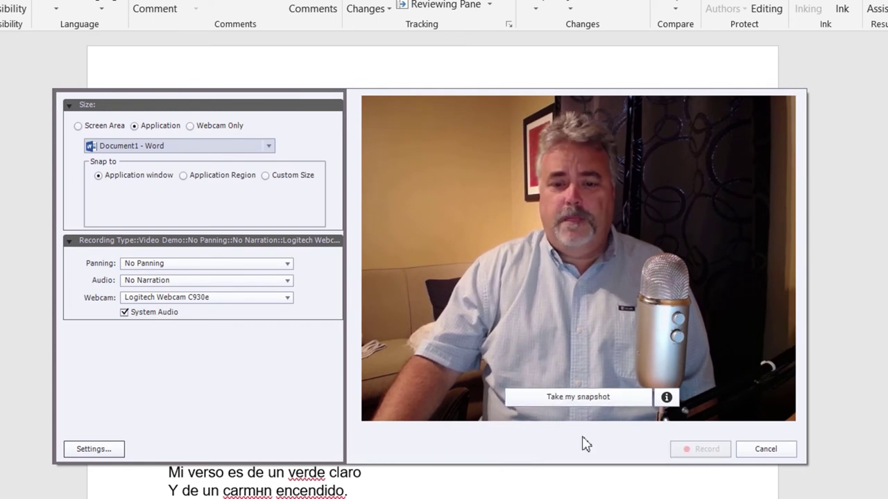
pyautogui.click(586, 397)
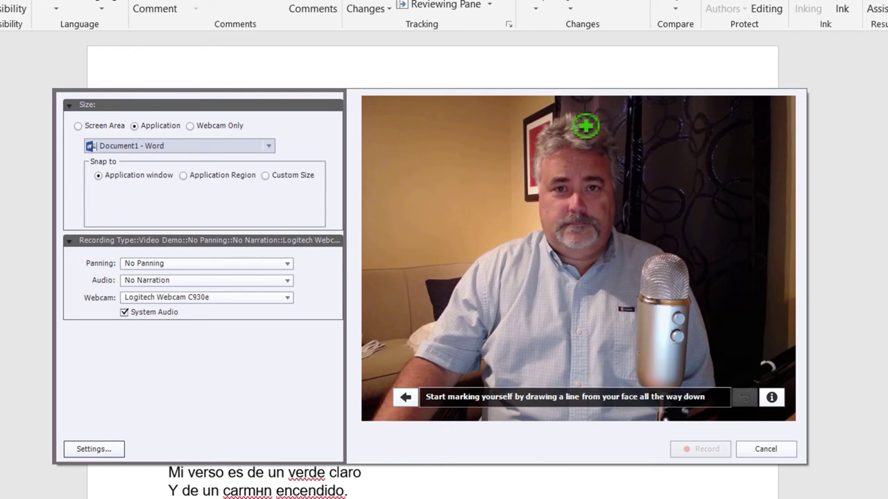
pyautogui.moveTo(584, 129); pyautogui.dragTo(585, 131)
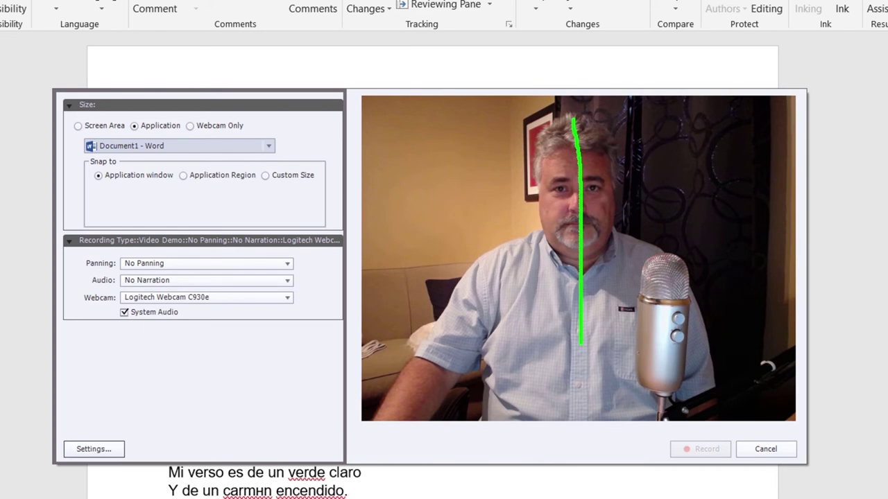
pyautogui.moveTo(587, 425); pyautogui.dragTo(587, 425)
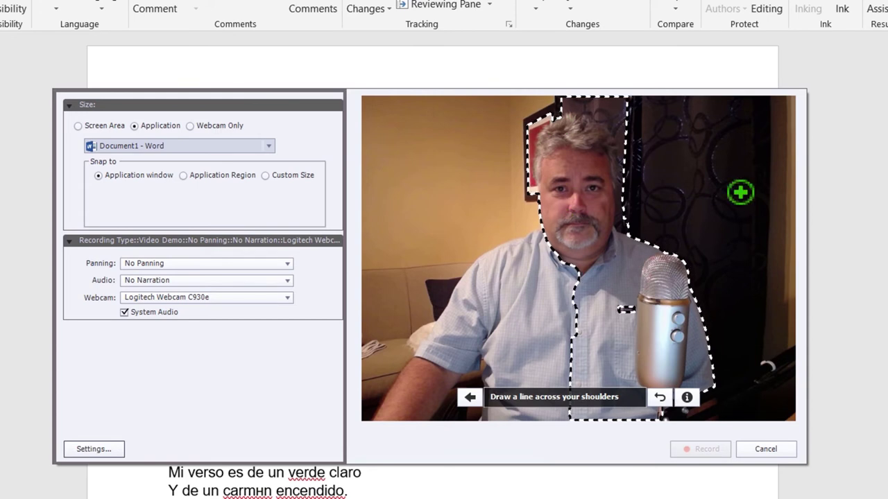
pyautogui.moveTo(539, 257); pyautogui.dragTo(561, 231)
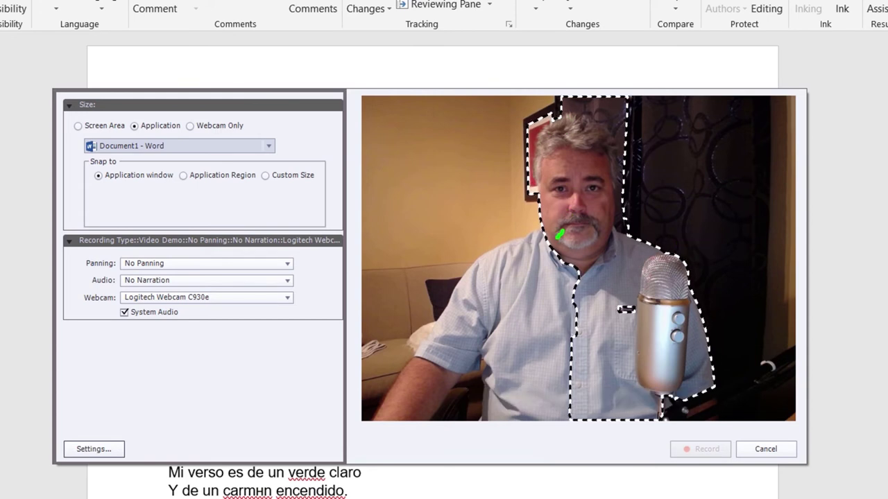
pyautogui.moveTo(400, 414); pyautogui.dragTo(406, 444)
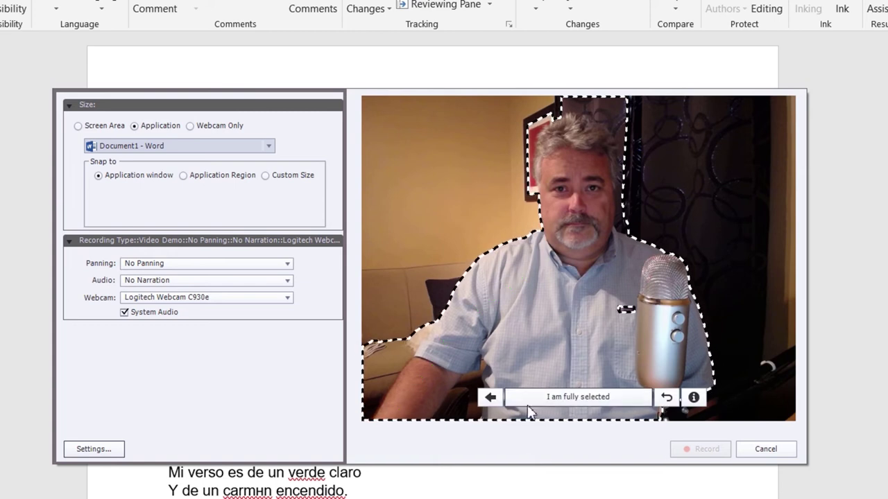
pyautogui.moveTo(613, 285)
pyautogui.mouseDown()
pyautogui.moveTo(652, 319)
pyautogui.moveTo(654, 254)
pyautogui.mouseUp()
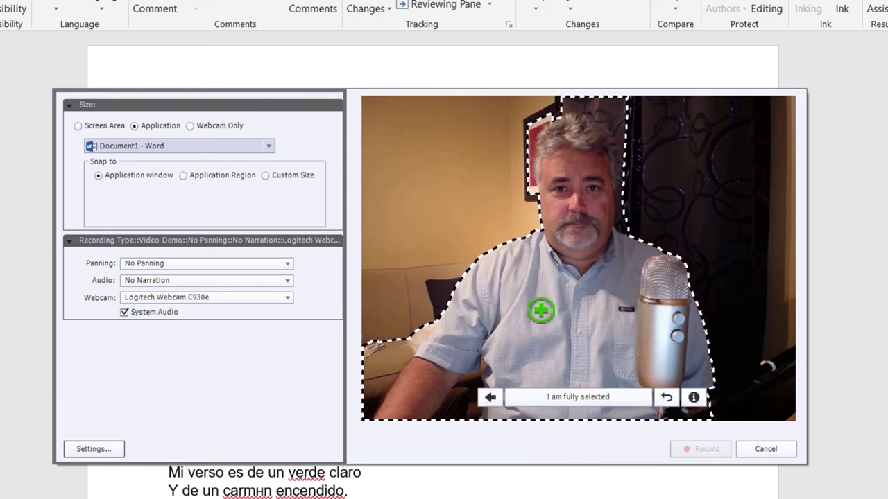
pyautogui.click(583, 398)
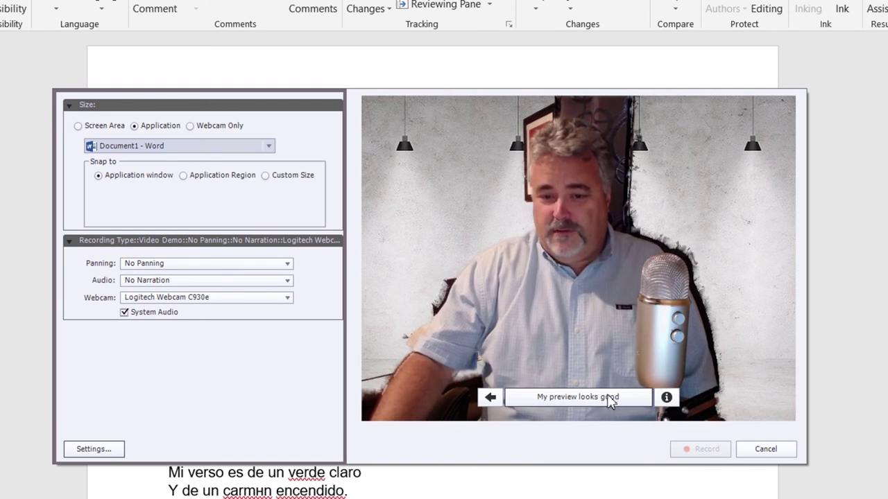
# - Accept the preview and cycle backgrounds, ending on the concrete-wall, hanging-lamp backdrop
pyautogui.click(603, 397)
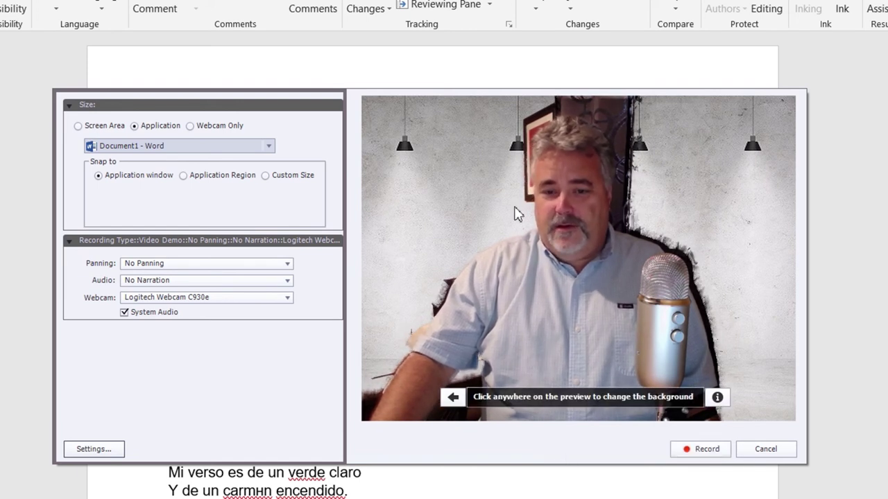
pyautogui.click(411, 183)
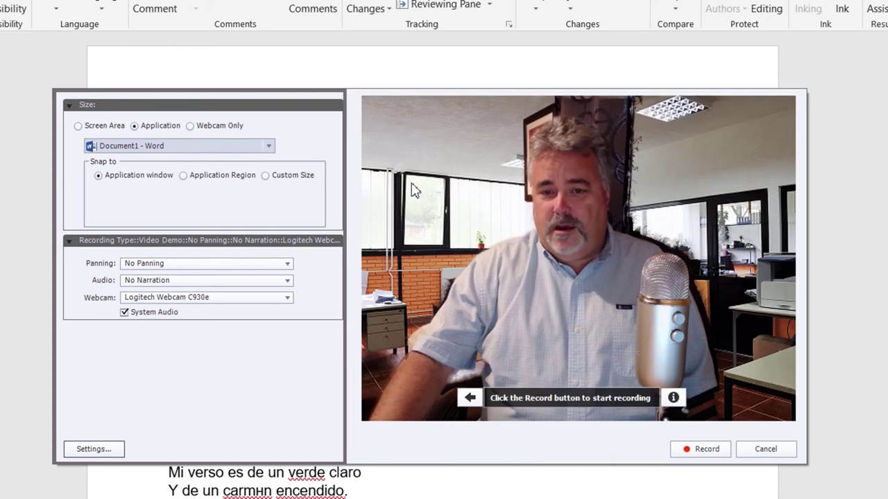
pyautogui.click(414, 191)
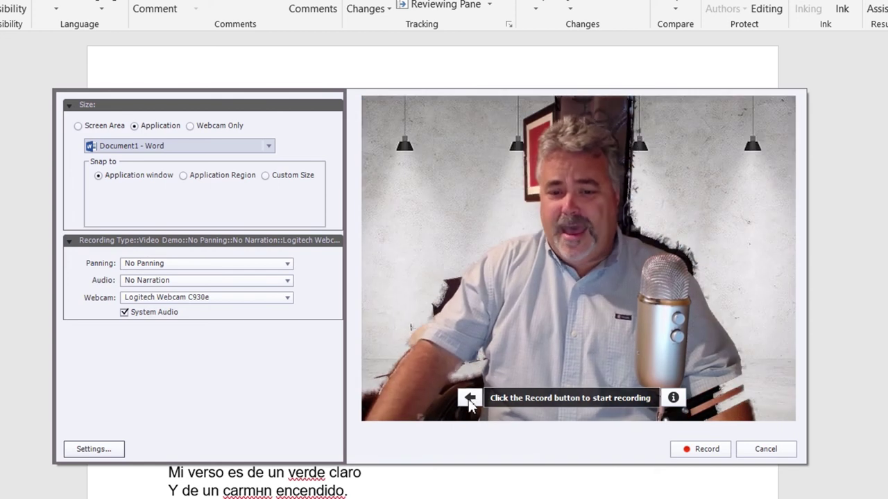
# - Remove the virtual background to show the presenter's original room in the webcam preview
pyautogui.click(470, 399)
pyautogui.click(491, 397)
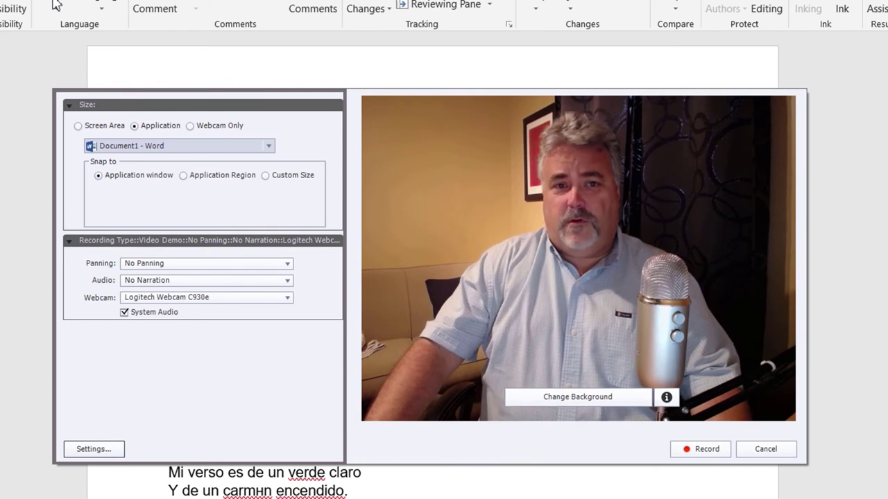
# - Start recording the Guantanamera Word document with webcam, then show Word's Home tab
pyautogui.click(705, 447)
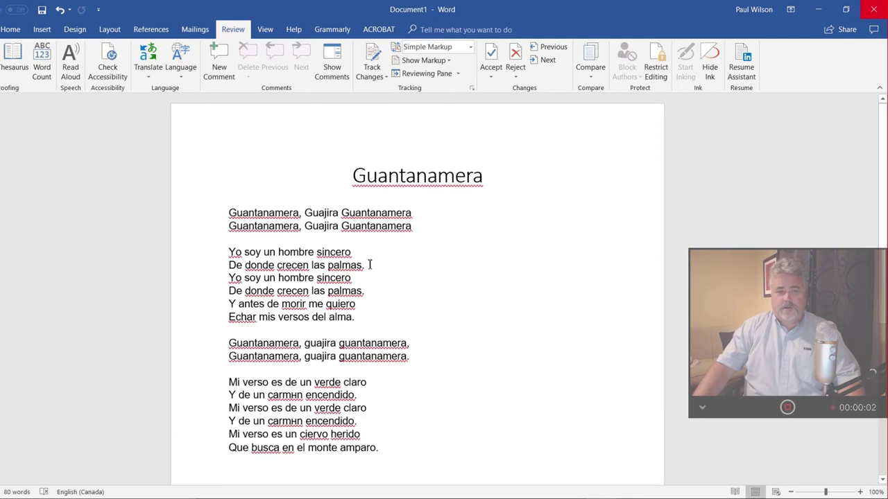
pyautogui.click(10, 29)
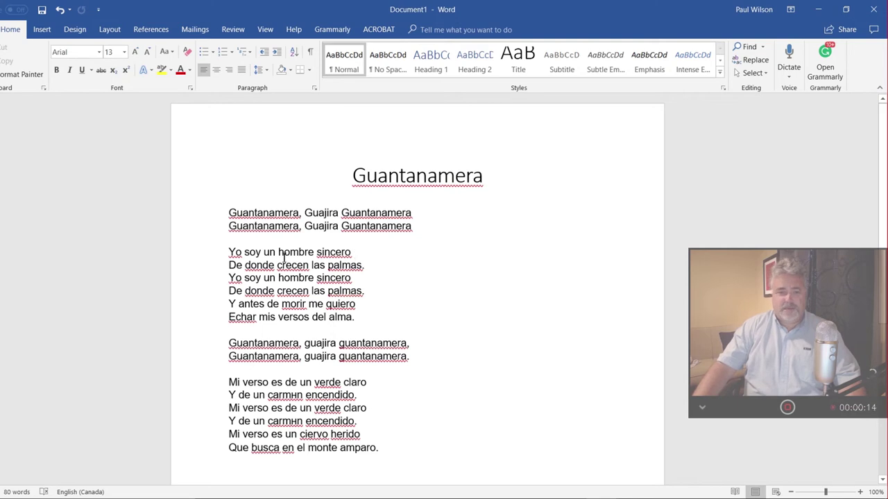
# - Select the first six-line Spanish verse and translate the selection to English via Review > Translate
pyautogui.moveTo(230, 251); pyautogui.dragTo(374, 316)
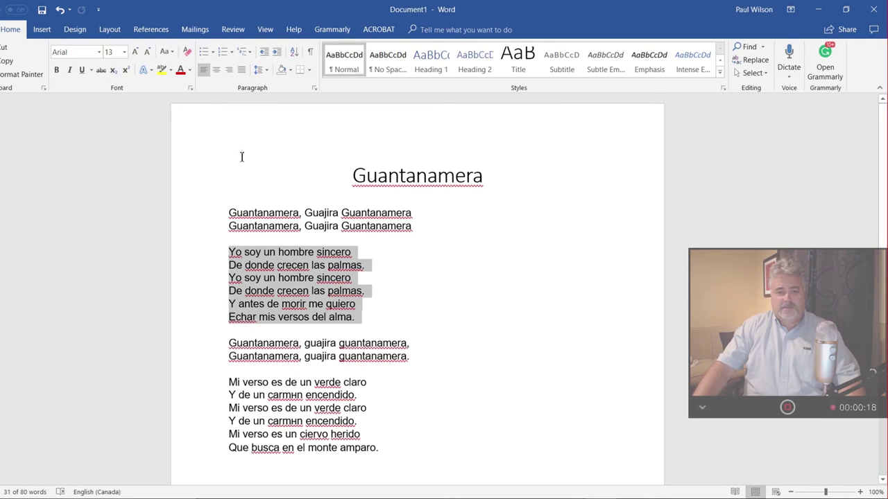
pyautogui.click(233, 31)
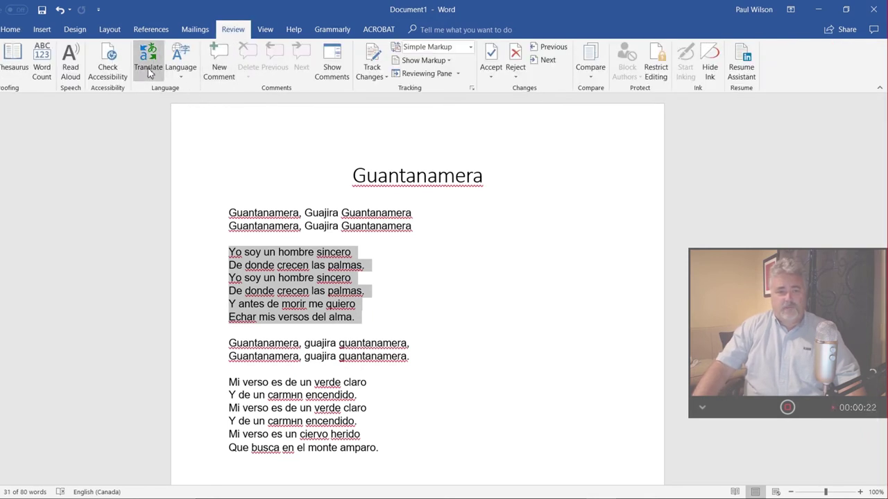
pyautogui.click(148, 67)
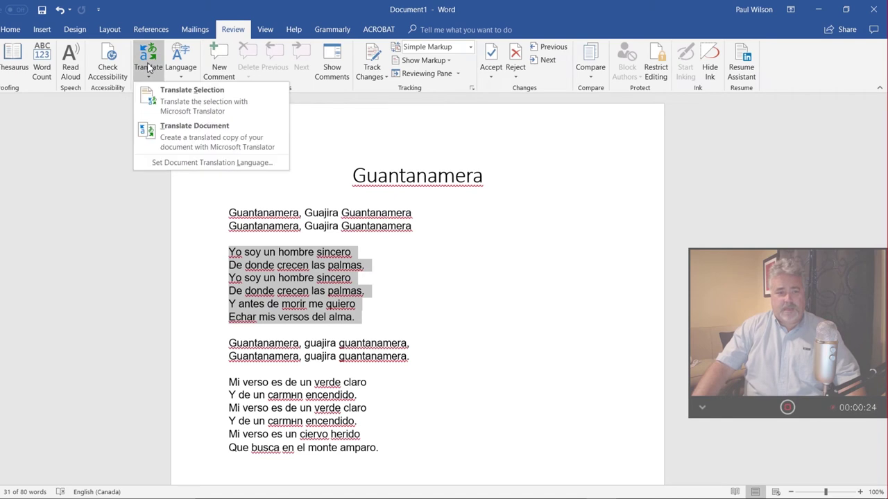
pyautogui.click(154, 104)
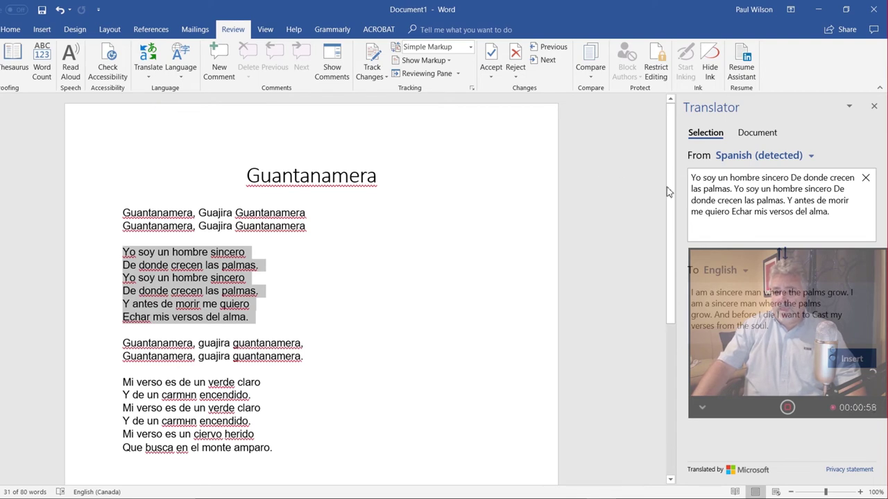
# - Look up word translations for Yo, soy and hombre in the Translator source text
pyautogui.click(702, 178)
pyautogui.click(708, 177)
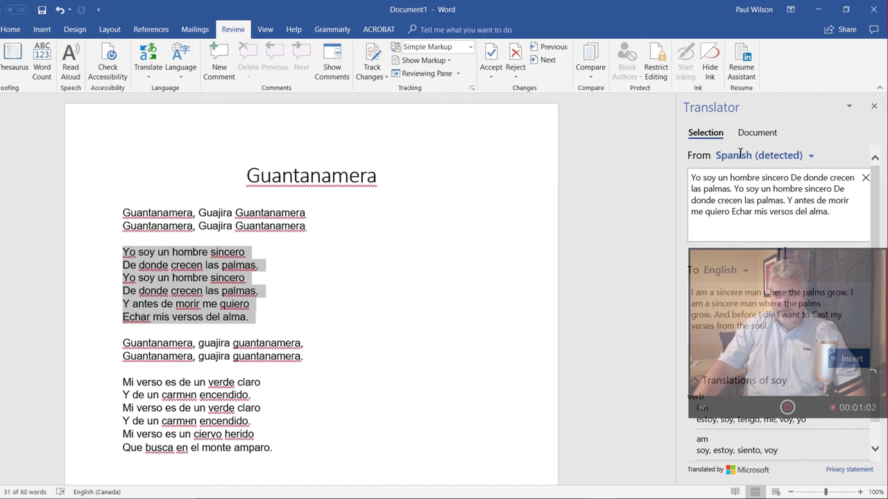
pyautogui.click(740, 178)
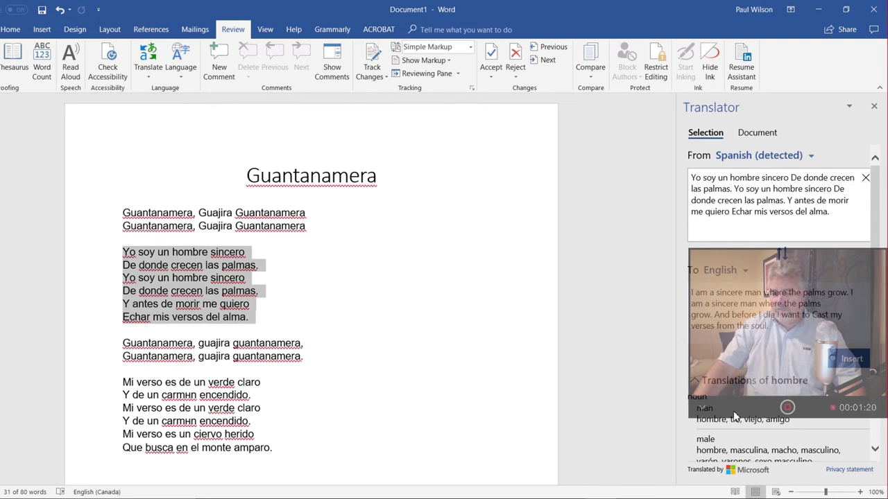
# - Stop recording and play the 1:27.4 captured Word clip with its webcam inset
pyautogui.click(787, 408)
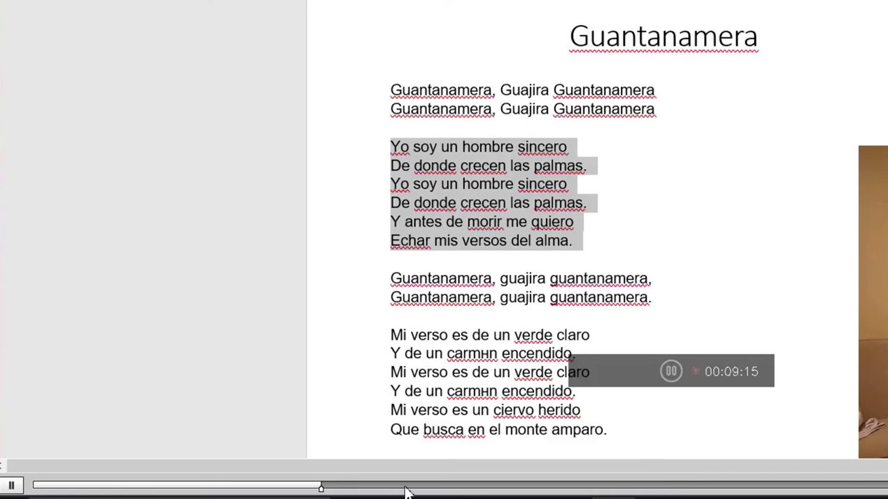
pyautogui.click(11, 485)
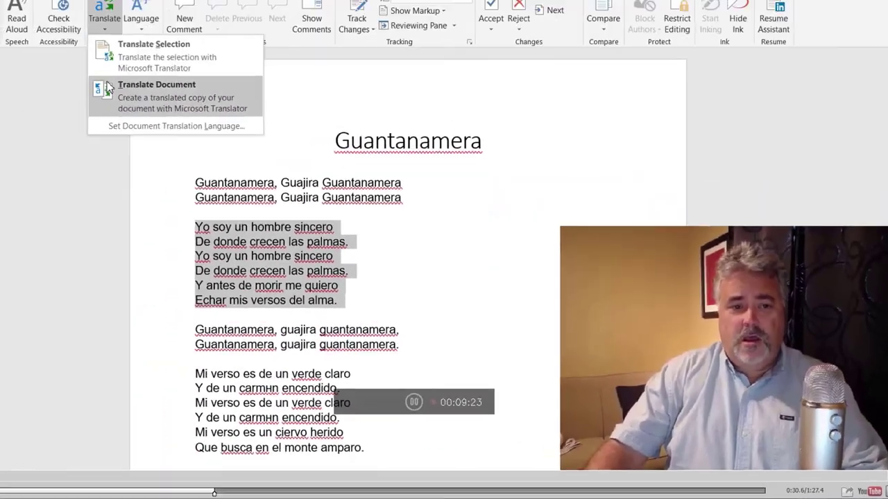
# - Open the clip for editing, zoom the stage to 50, and select the Video/Audio track
pyautogui.click(848, 488)
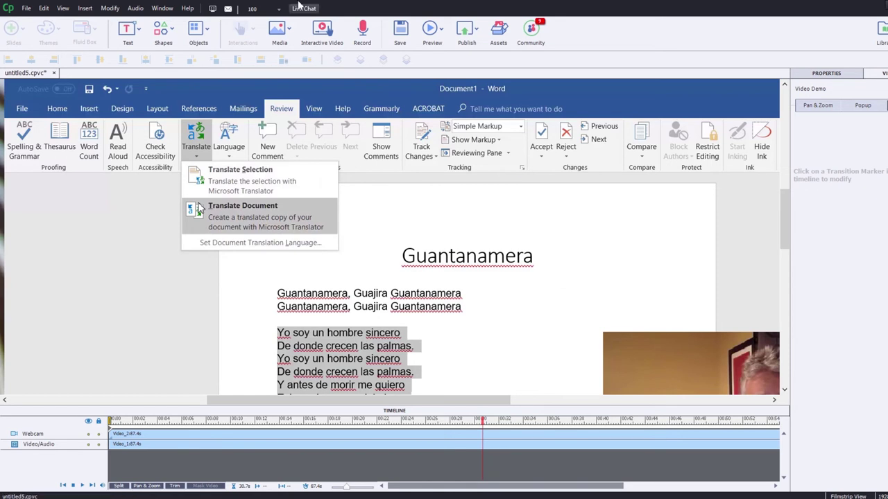
pyautogui.scroll(-2, 270, 11)
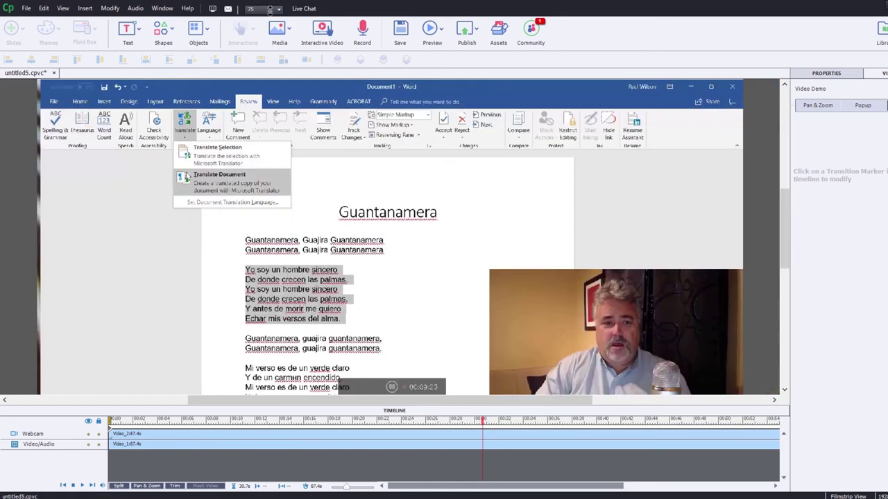
pyautogui.scroll(-1, 270, 10)
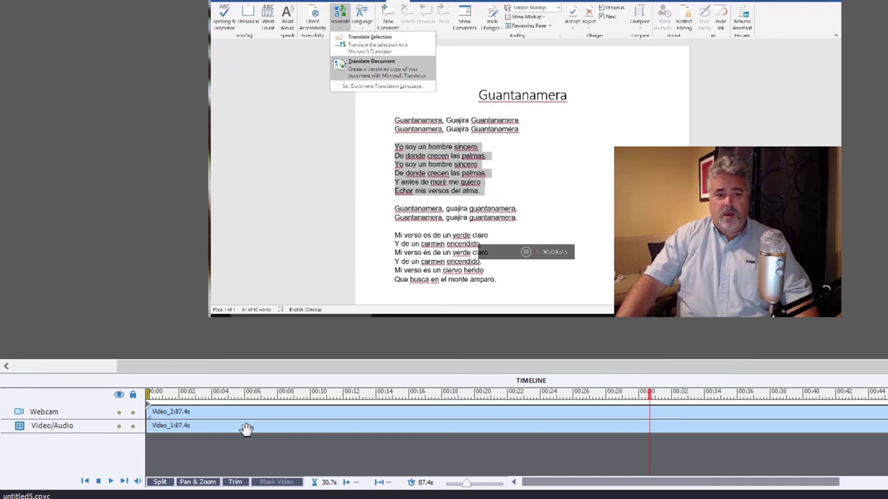
pyautogui.click(66, 434)
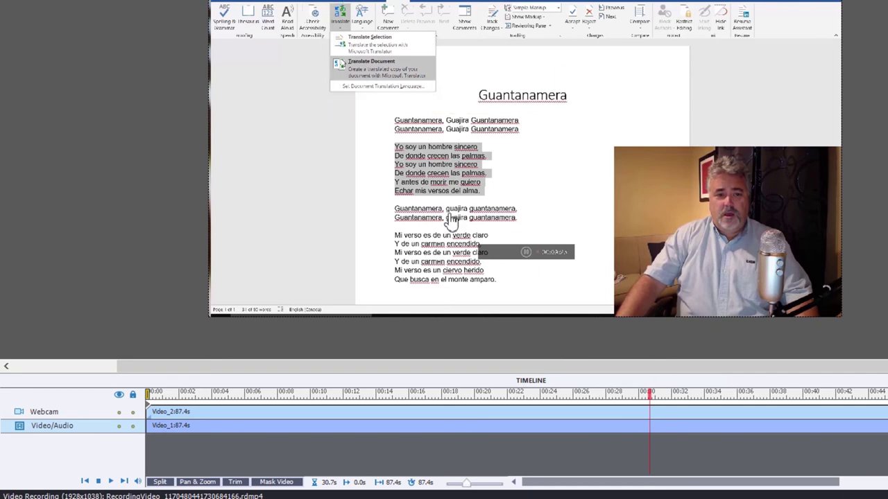
# - Drag and resize the webcam picture-in-picture from 347x260 to 1257x942 over the Word recording
pyautogui.click(50, 414)
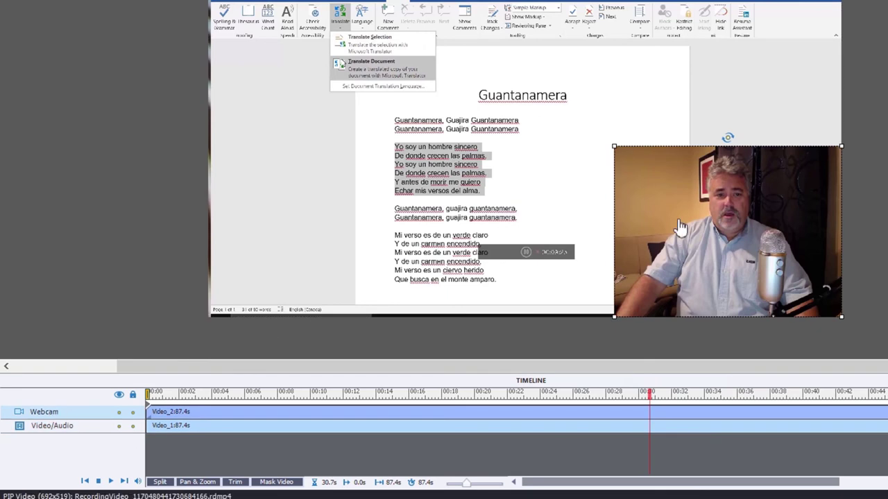
pyautogui.moveTo(714, 227); pyautogui.dragTo(701, 77)
pyautogui.moveTo(615, 164); pyautogui.dragTo(320, 179)
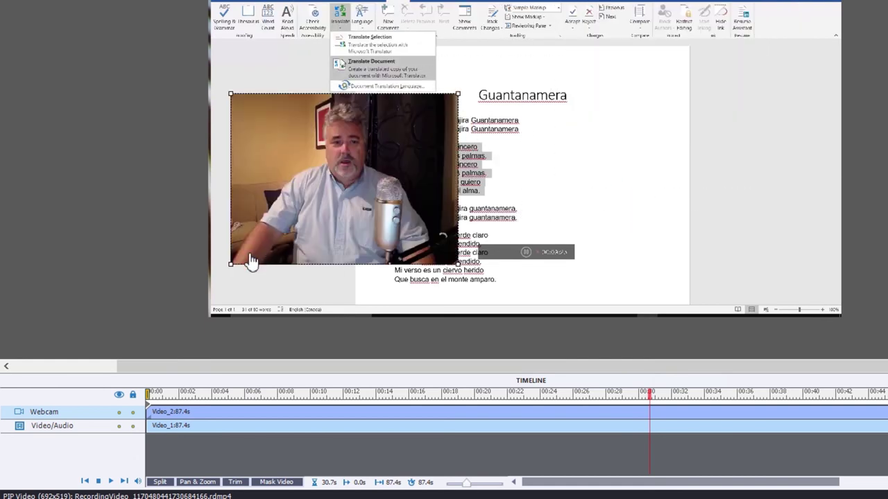
pyautogui.moveTo(231, 265); pyautogui.dragTo(344, 179)
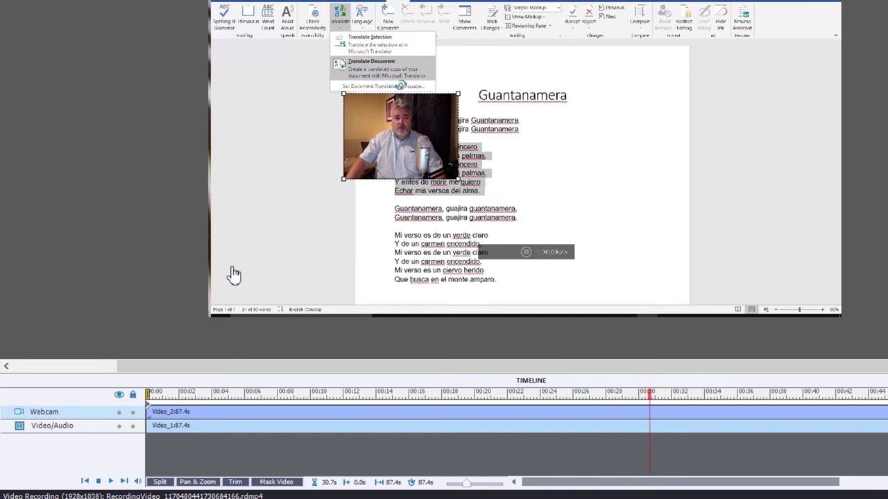
pyautogui.click(421, 143)
pyautogui.moveTo(407, 139); pyautogui.dragTo(292, 248)
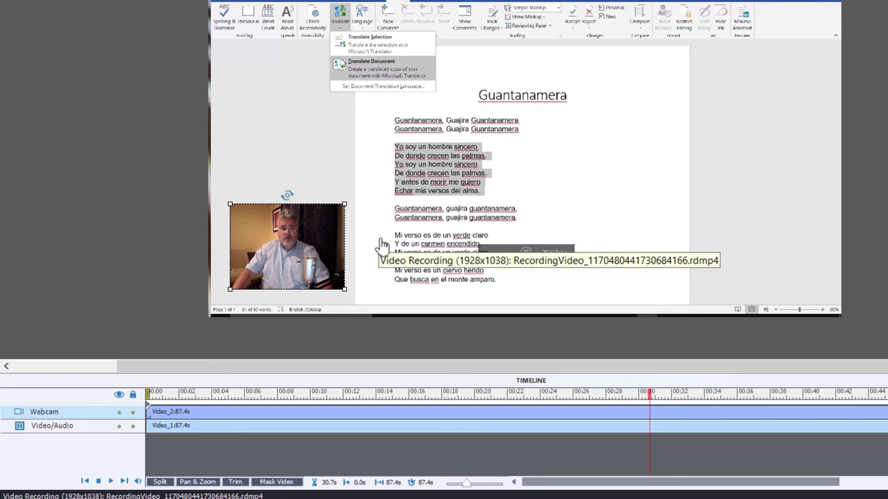
pyautogui.moveTo(345, 204); pyautogui.dragTo(804, 45)
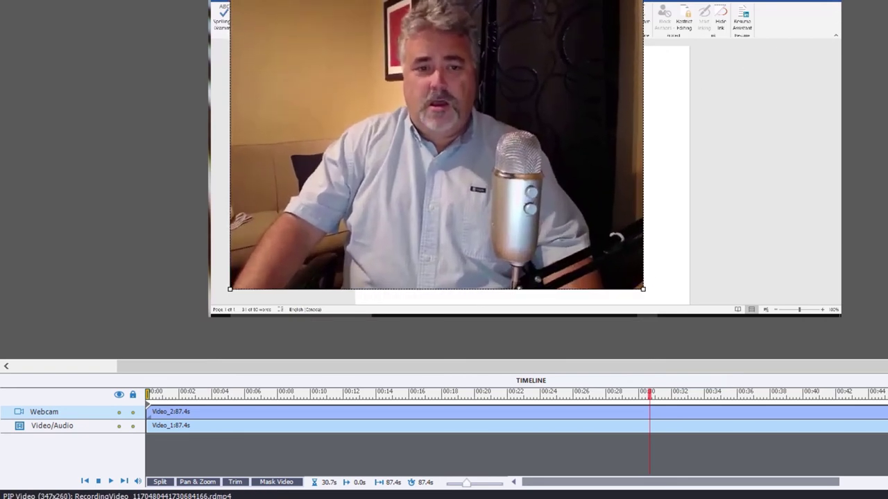
pyautogui.moveTo(456, 115); pyautogui.dragTo(538, 125)
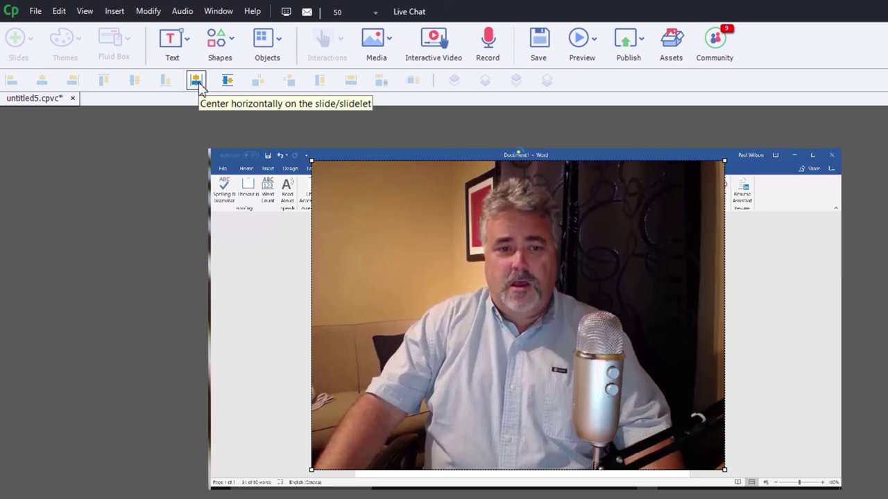
# - Centre the enlarged webcam video horizontally and vertically on the slide using the Align icons
pyautogui.click(220, 12)
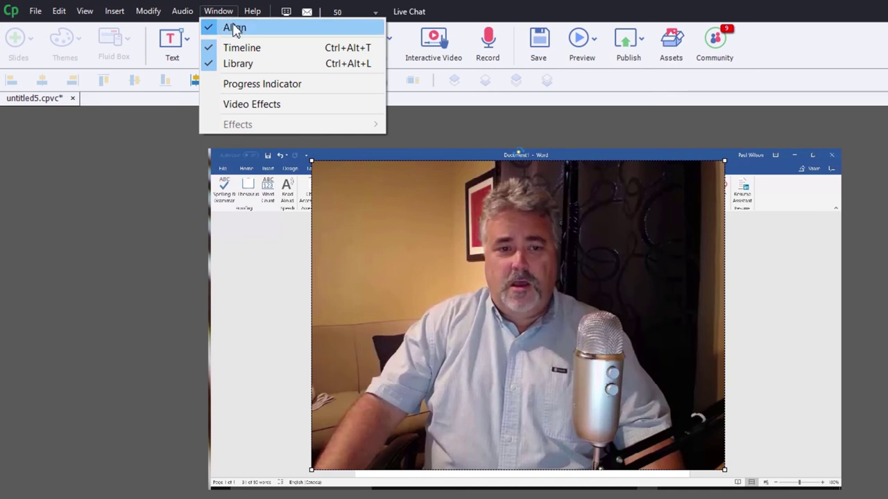
pyautogui.click(409, 296)
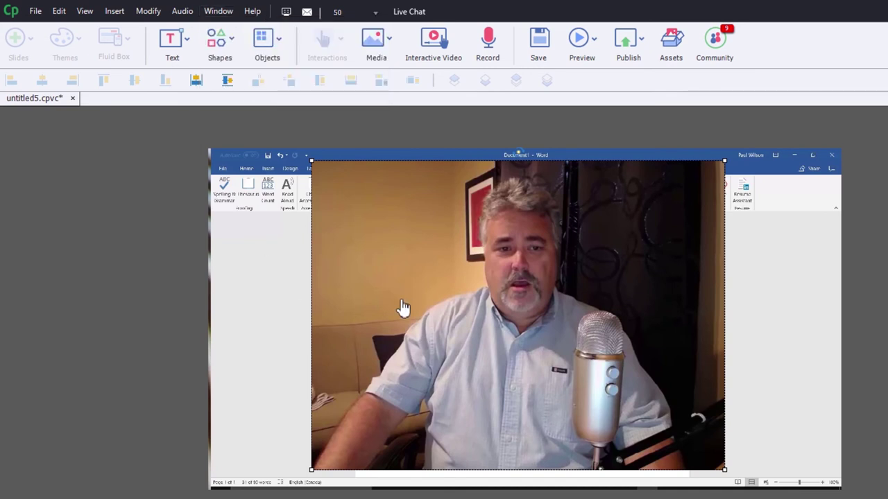
pyautogui.click(196, 80)
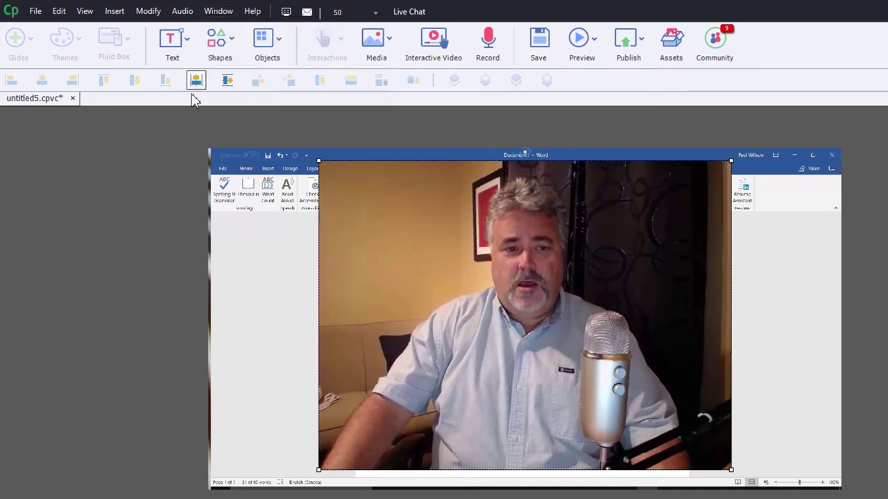
pyautogui.click(228, 80)
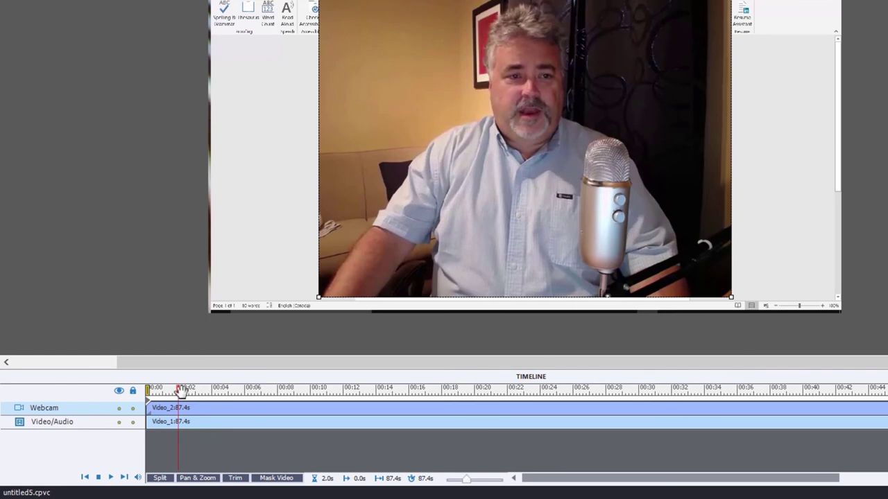
# - Split both timeline tracks at 9.7 s into 9.7 s and 77.7 s clips
pyautogui.click(213, 404)
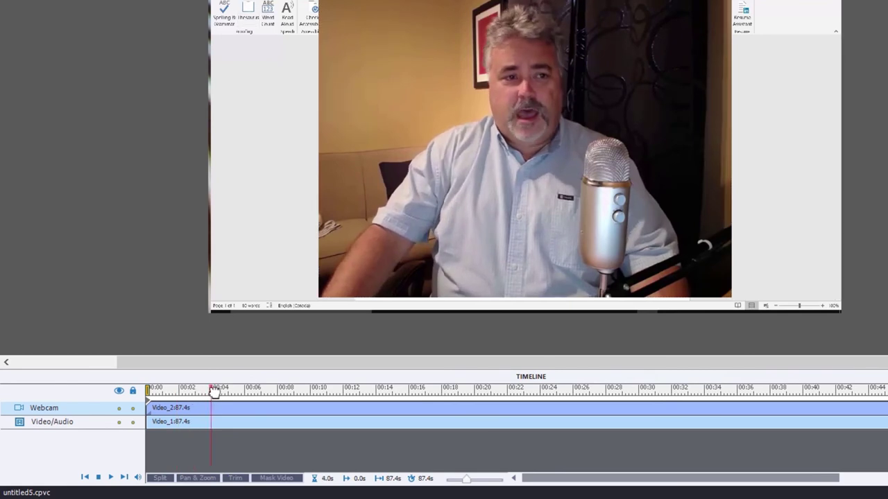
pyautogui.moveTo(213, 392); pyautogui.dragTo(307, 391)
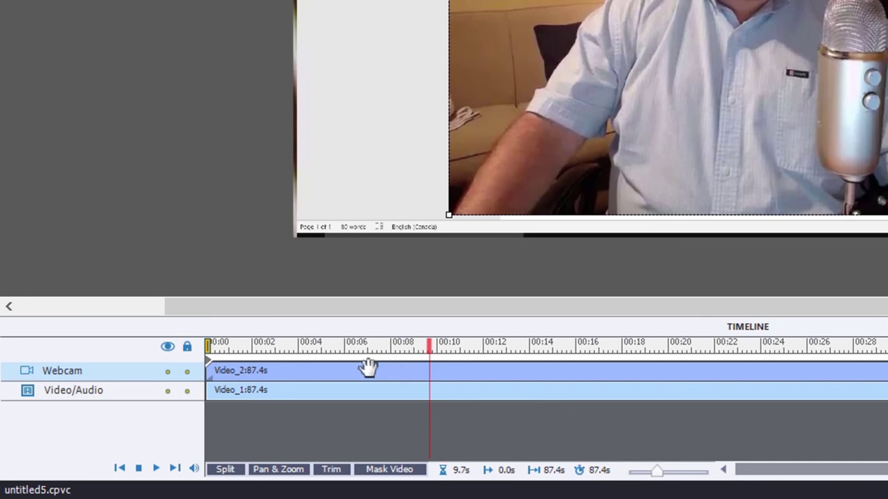
pyautogui.click(225, 470)
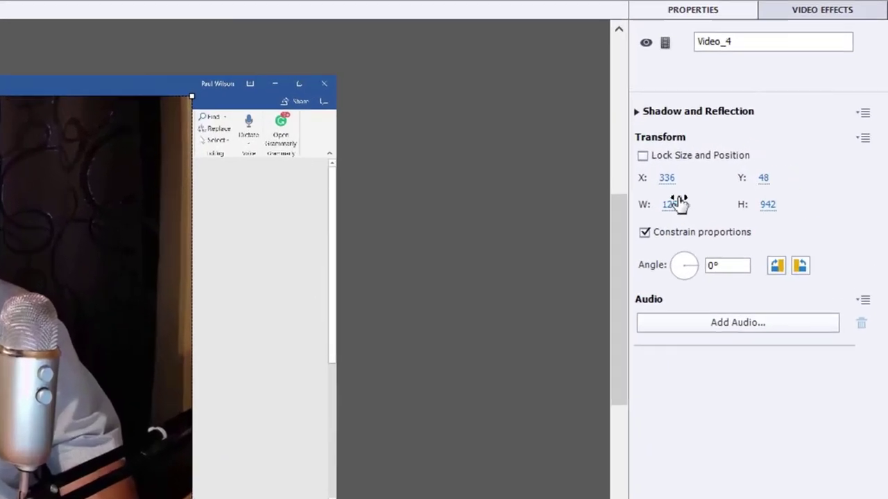
# - Set the later webcam clip Video_4 to width 500 and move it to the lower-left corner
pyautogui.click(767, 181)
pyautogui.write('500')
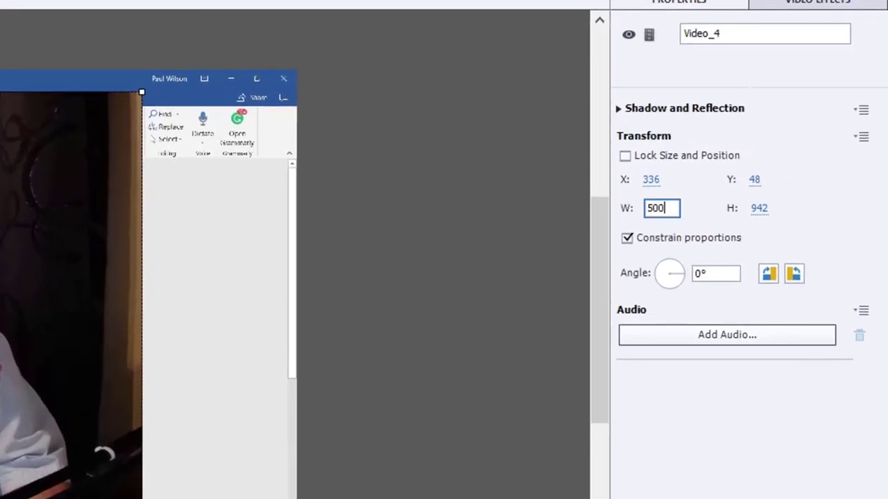
pyautogui.press('Return')
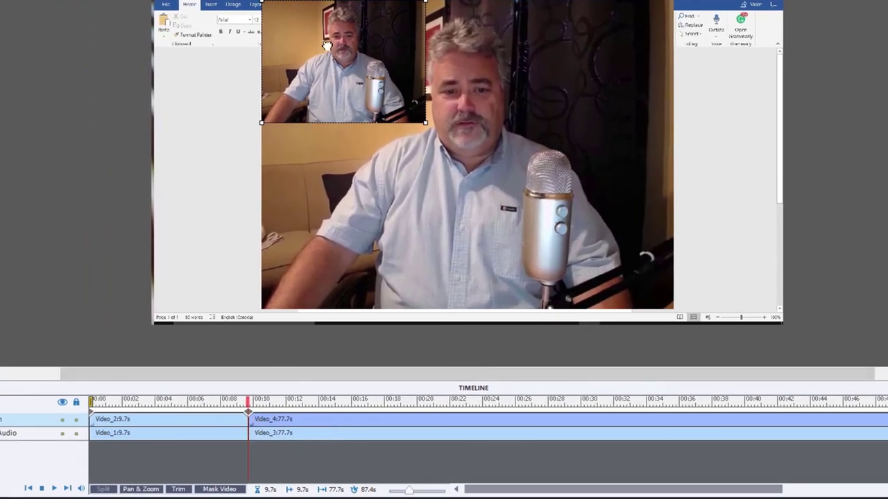
pyautogui.moveTo(326, 46); pyautogui.dragTo(227, 252)
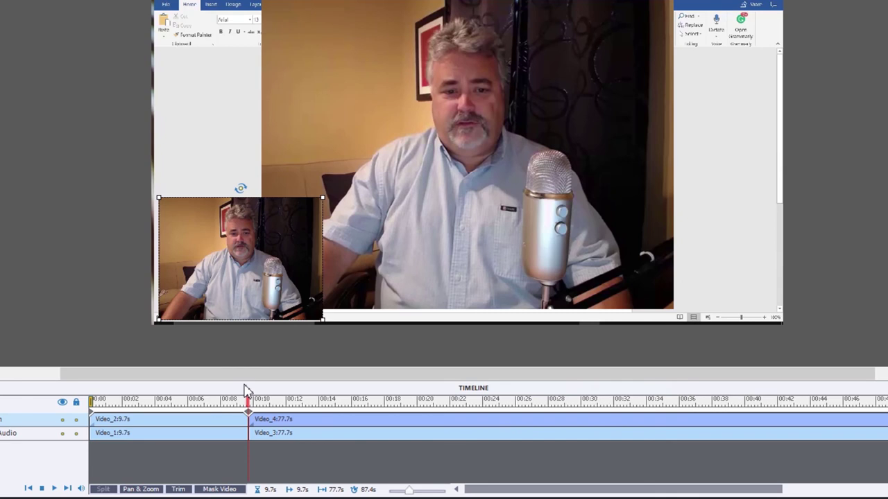
pyautogui.click(93, 401)
pyautogui.click(208, 400)
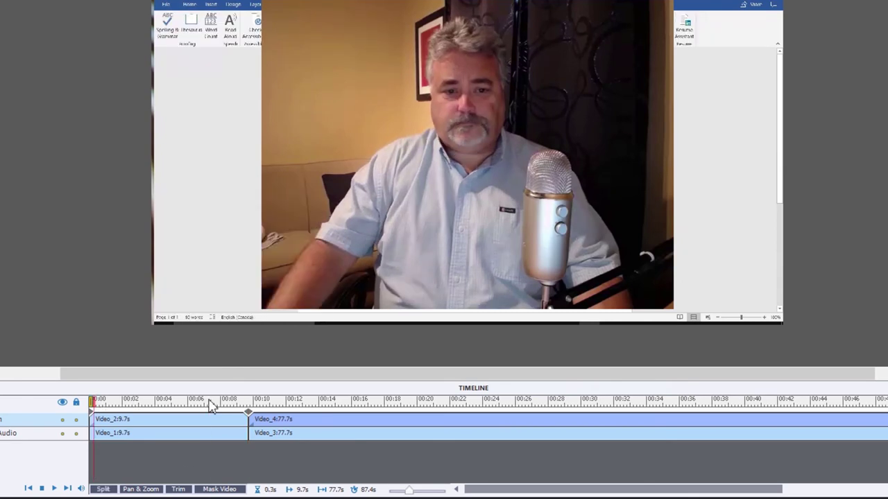
pyautogui.click(54, 489)
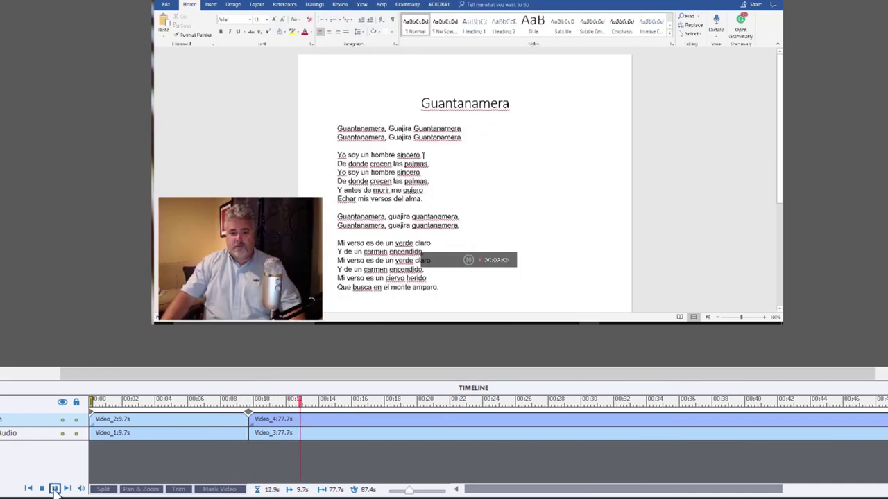
pyautogui.click(54, 489)
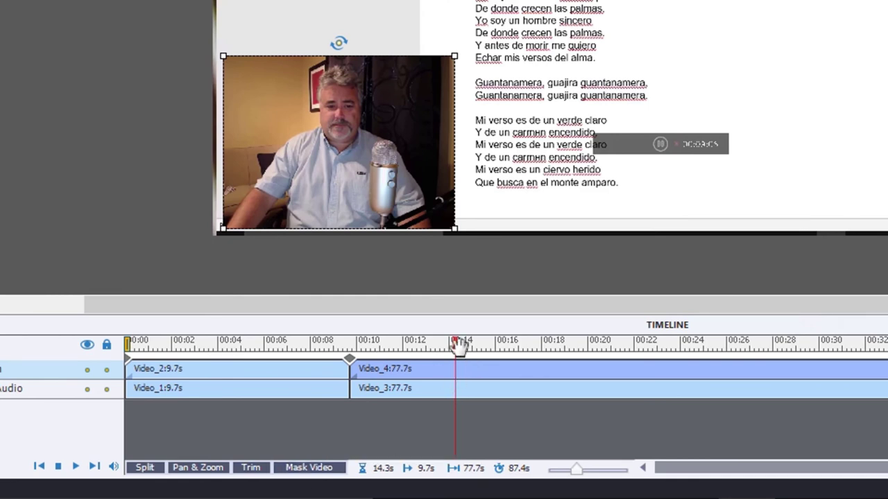
# - Trim roughly 15–21 s from both tracks, leaving 9.7 s, 5.6 s and 66.4 s clips
pyautogui.moveTo(457, 347); pyautogui.dragTo(535, 344)
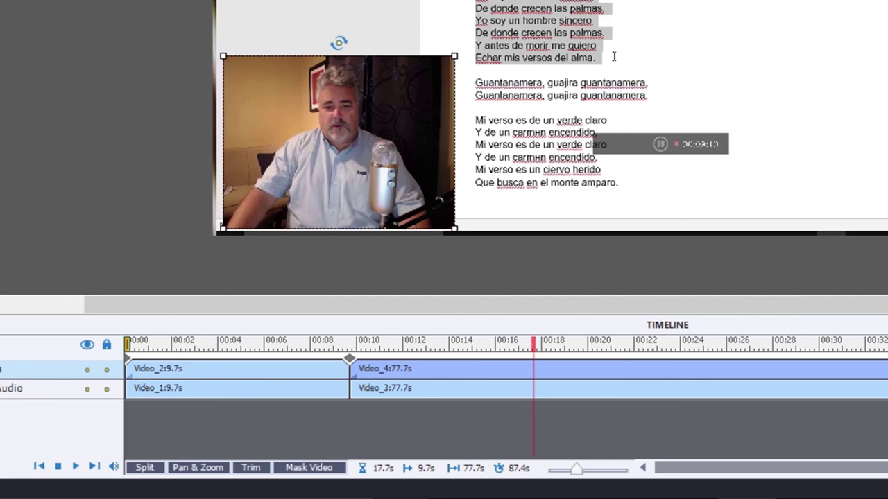
pyautogui.click(257, 469)
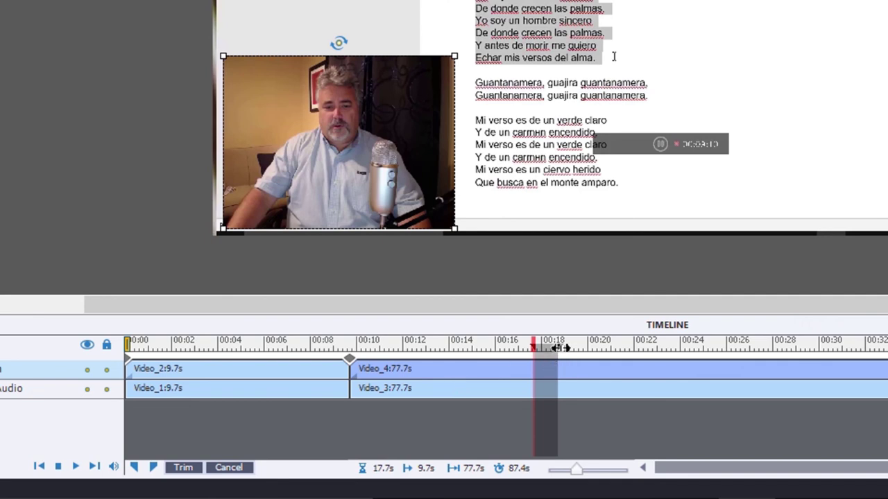
pyautogui.moveTo(558, 348); pyautogui.dragTo(610, 347)
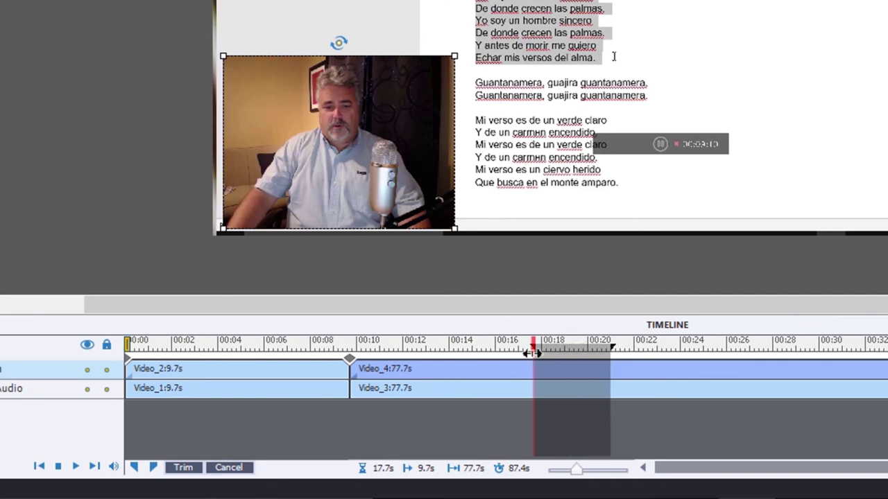
pyautogui.moveTo(533, 350); pyautogui.dragTo(478, 350)
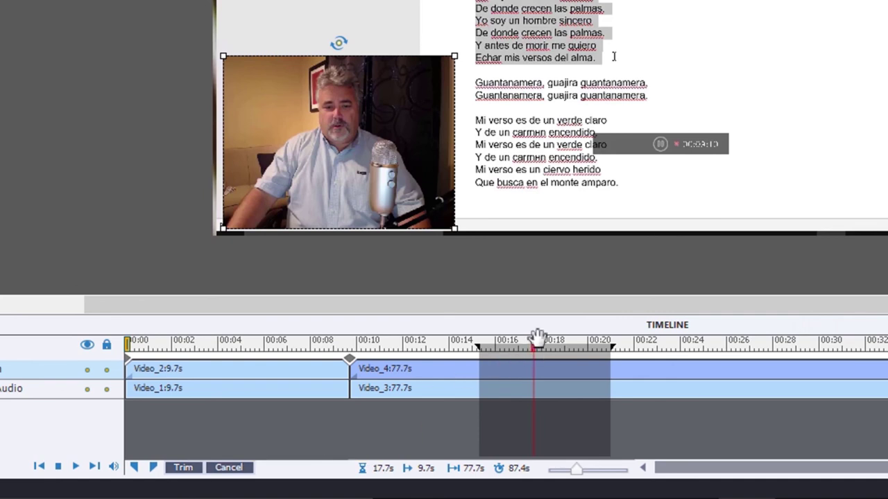
pyautogui.moveTo(534, 341); pyautogui.dragTo(613, 340)
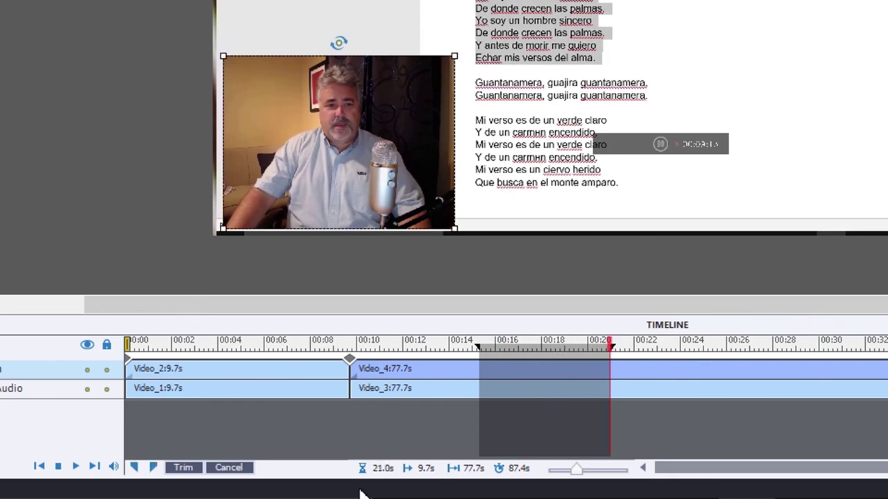
pyautogui.click(183, 469)
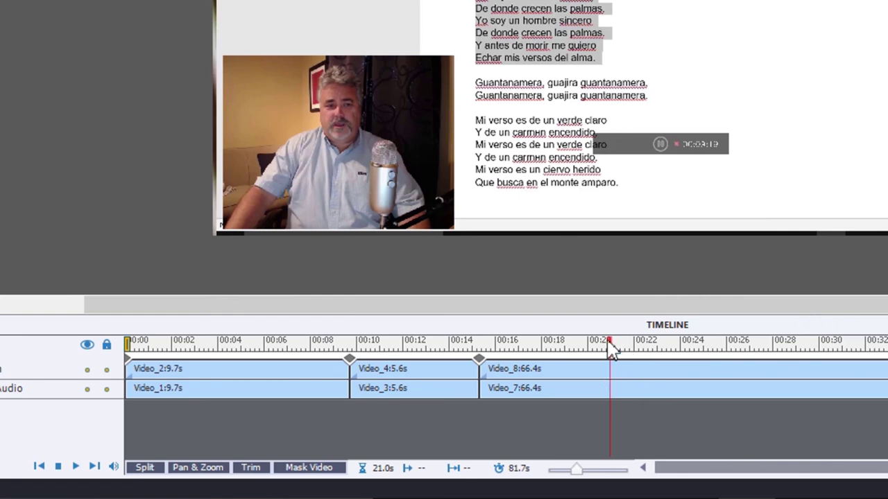
# - Mask the Video_8 webcam clip from about 20.5 to 26 seconds so its overlay disappears
pyautogui.moveTo(614, 345)
pyautogui.mouseDown()
pyautogui.moveTo(709, 342)
pyautogui.moveTo(618, 343)
pyautogui.mouseUp()
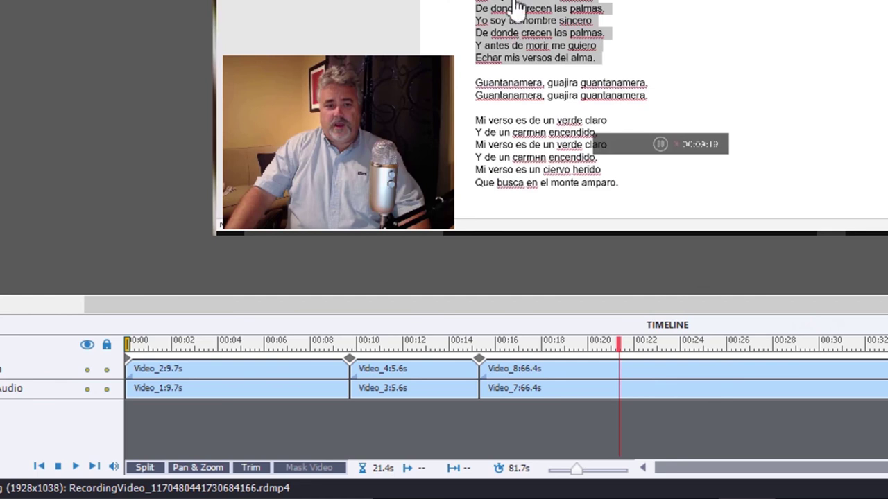
pyautogui.click(558, 370)
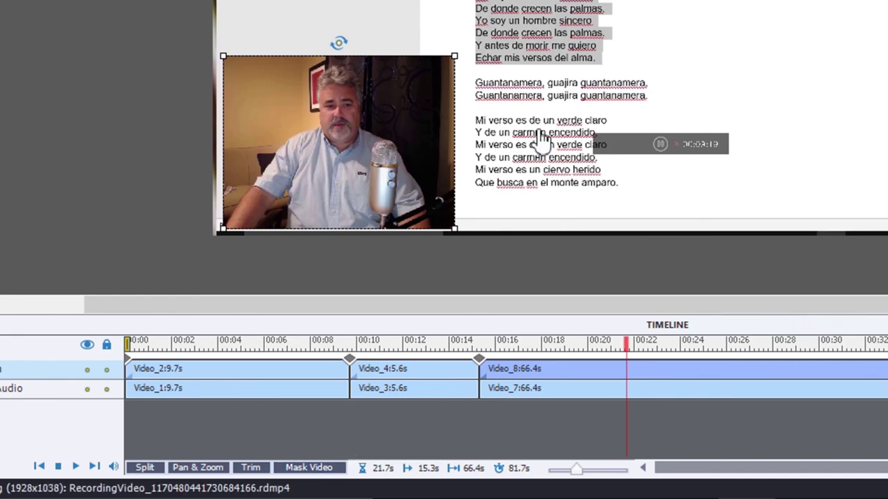
pyautogui.click(302, 468)
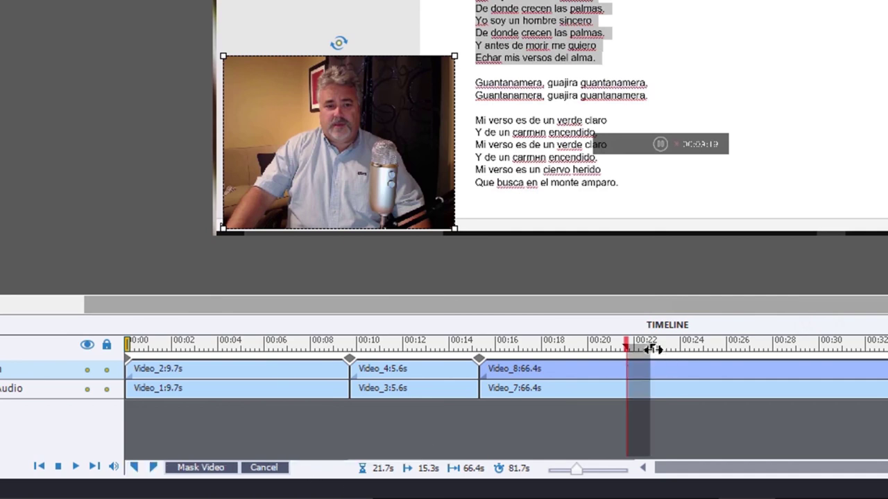
pyautogui.moveTo(650, 349); pyautogui.dragTo(744, 348)
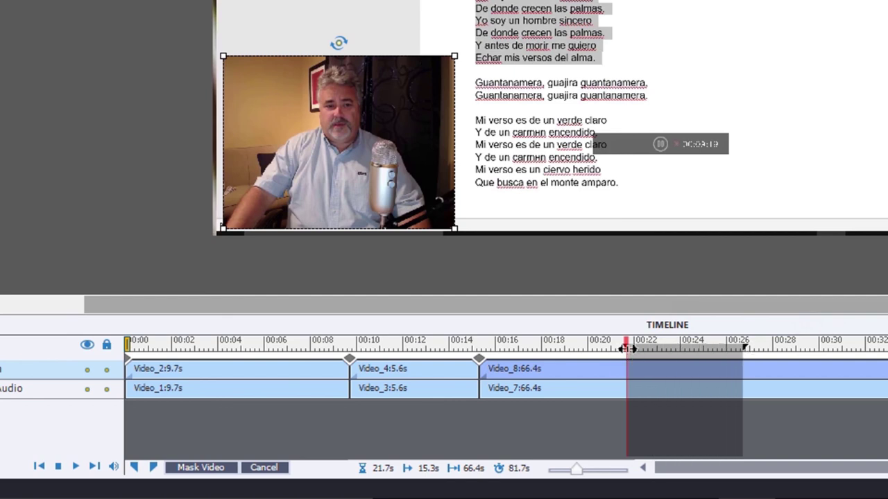
pyautogui.moveTo(626, 349); pyautogui.dragTo(578, 349)
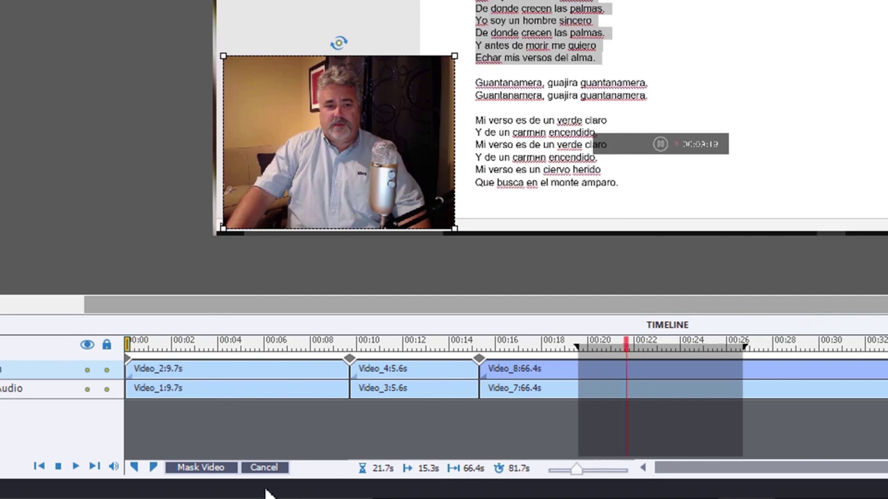
pyautogui.click(202, 468)
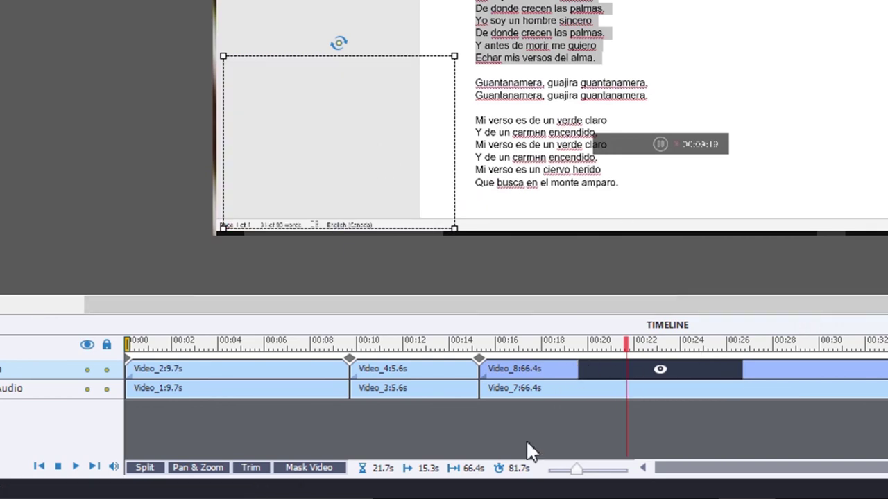
pyautogui.moveTo(628, 341); pyautogui.dragTo(251, 344)
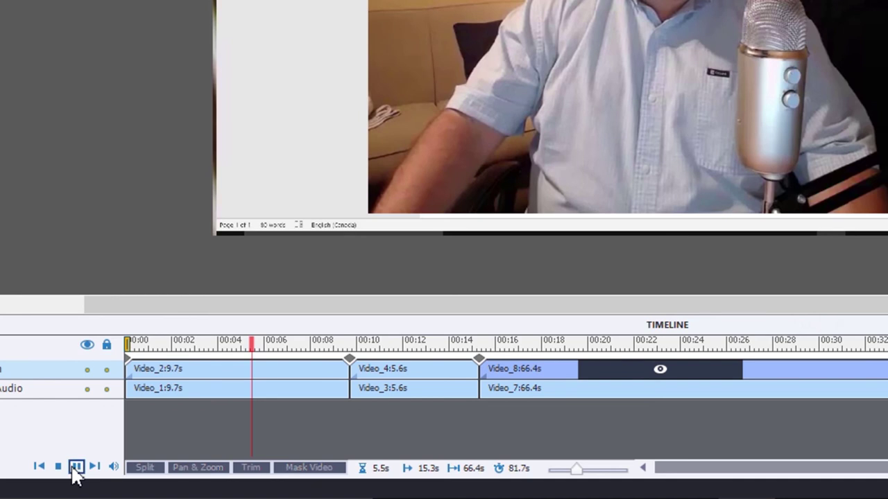
pyautogui.click(75, 469)
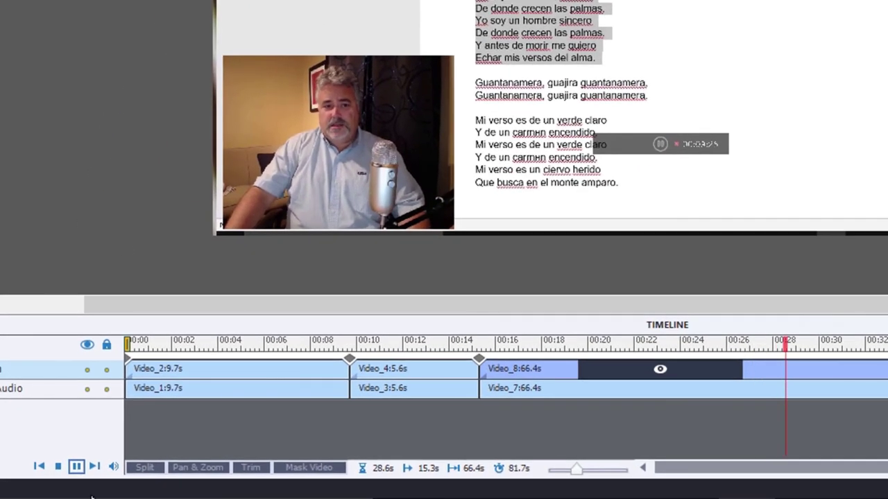
pyautogui.click(76, 467)
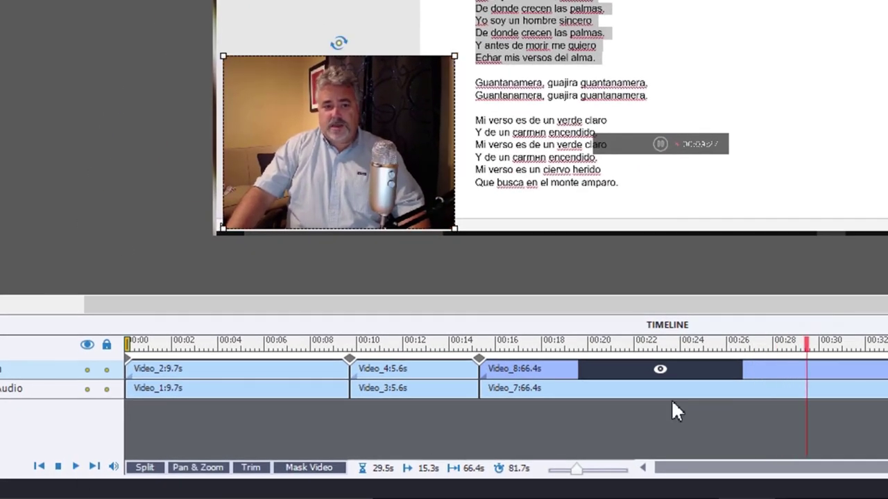